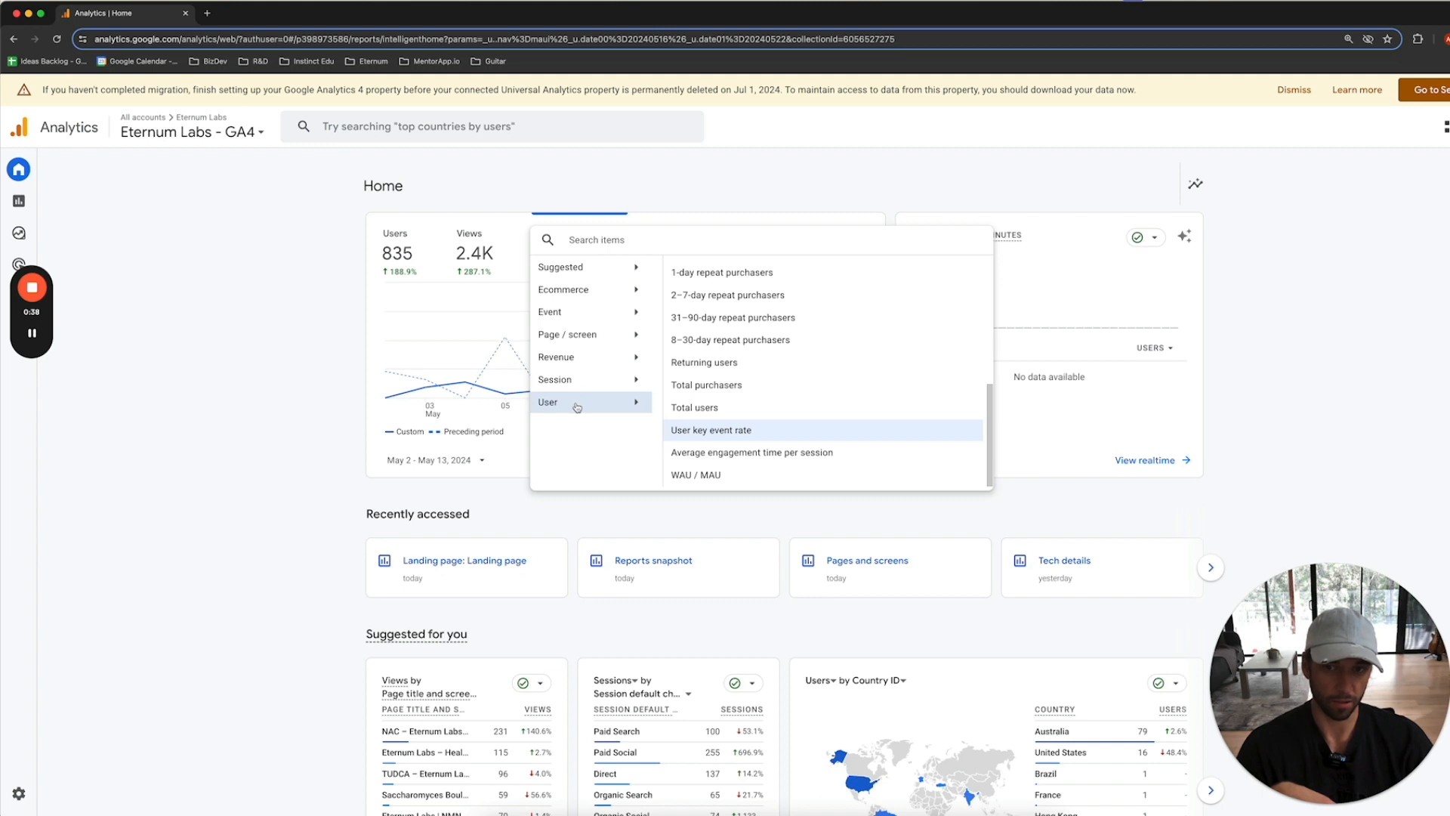
Step: Show the User key event rate metric in the Home overview card
click(750, 430)
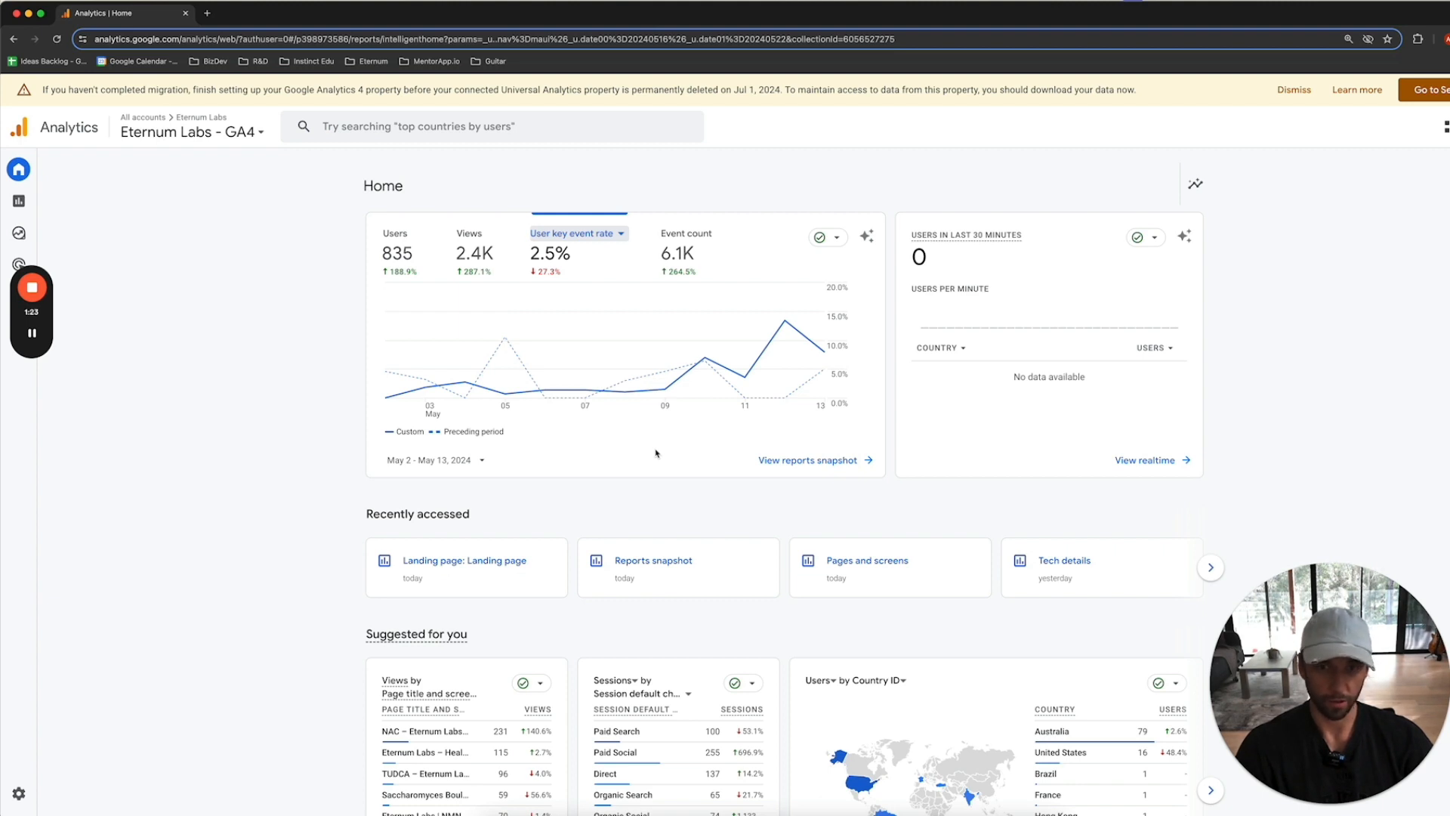
mouse_move(714, 378)
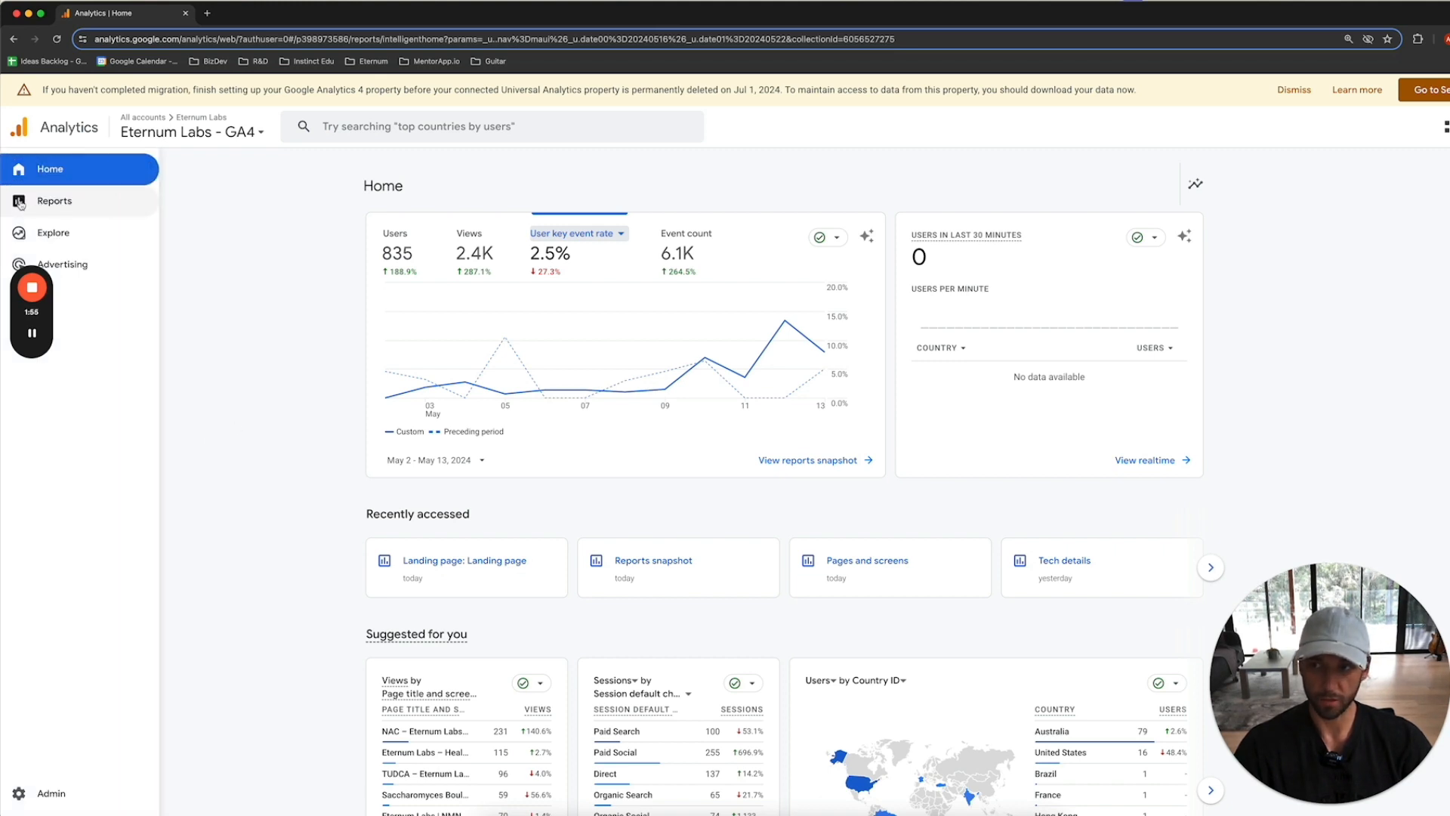
Step: Open the Landing page report from the Engagement section of Reports and bring its table into view
click(54, 202)
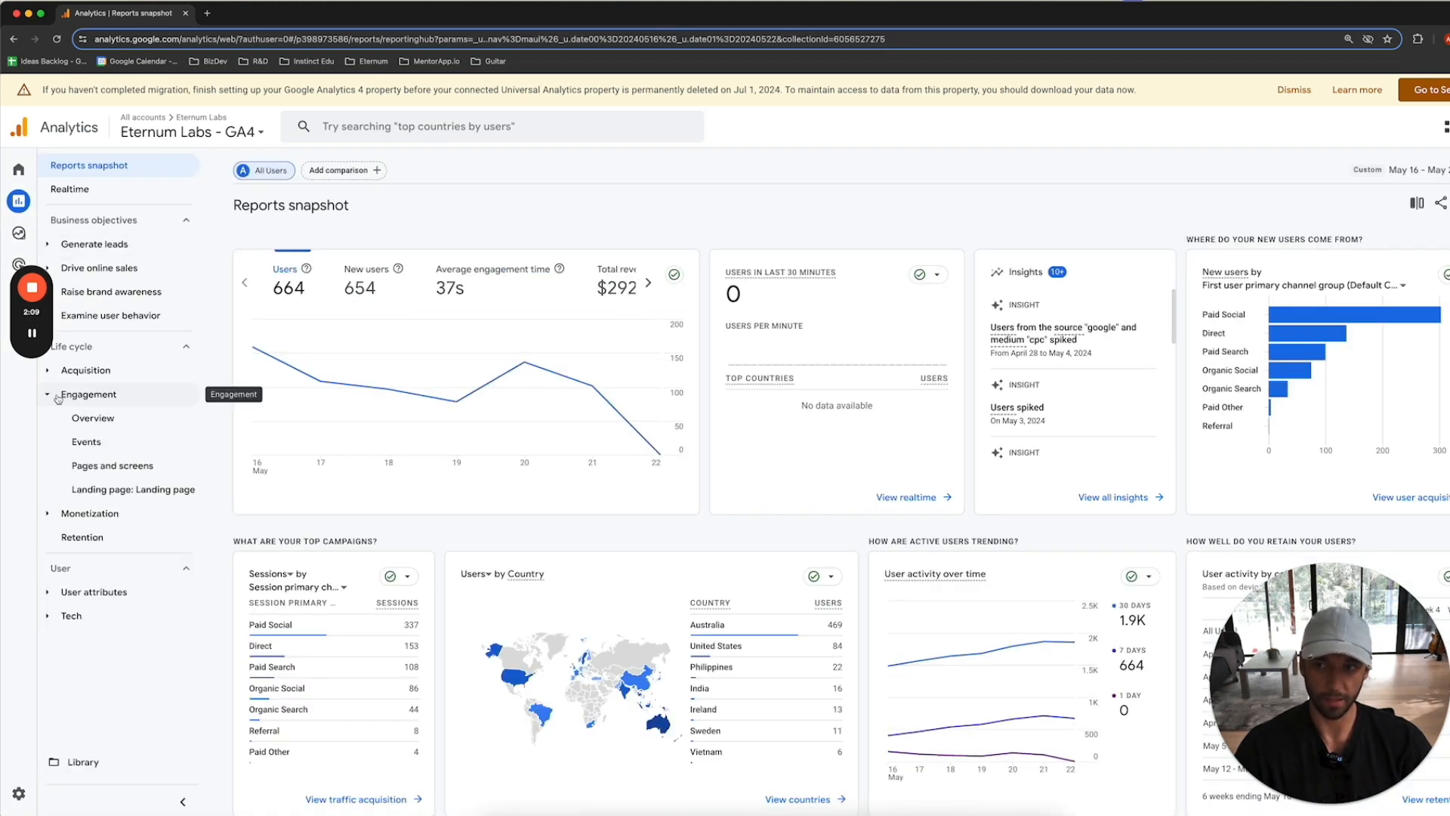
click(58, 396)
click(59, 396)
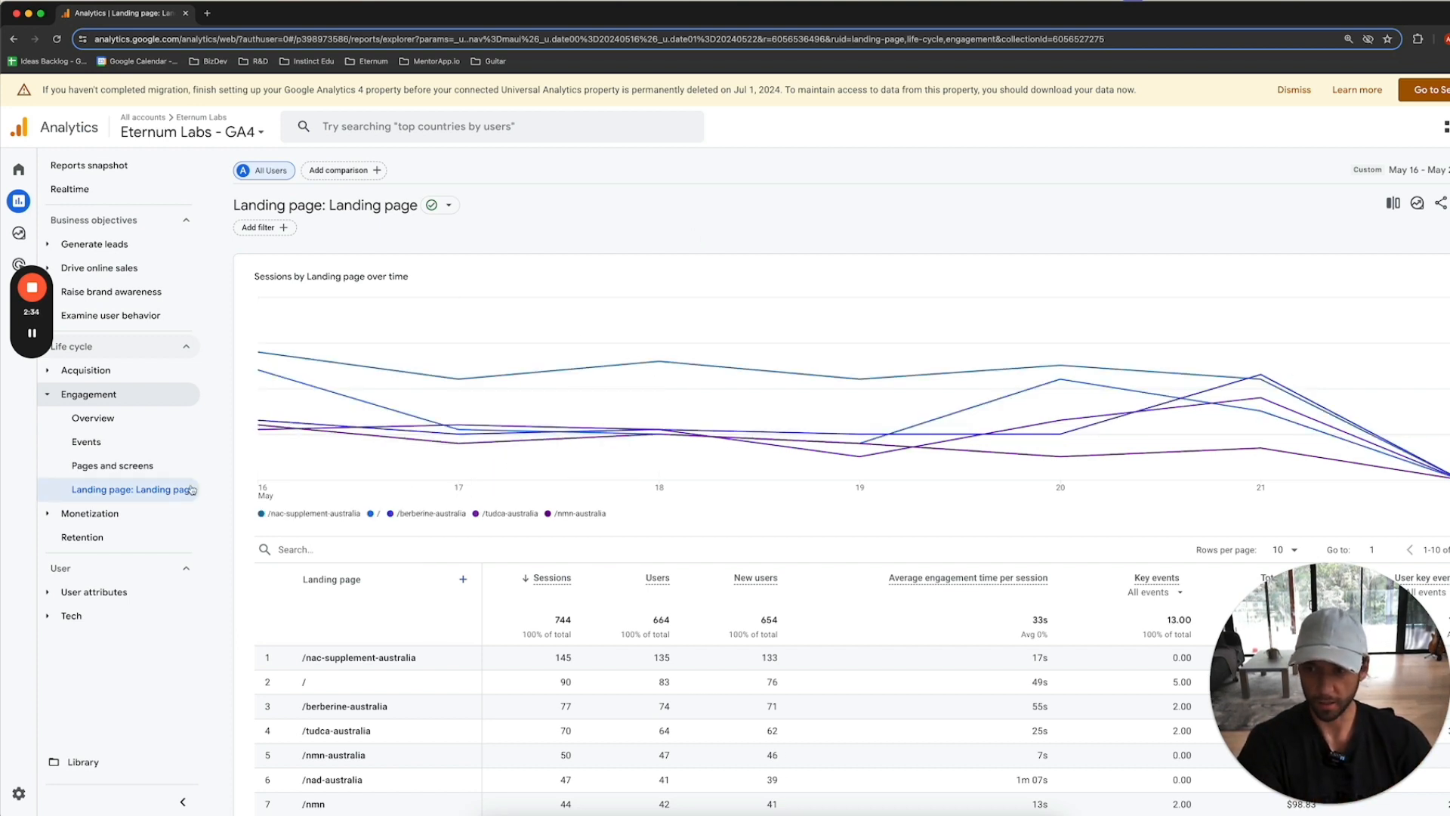
scroll(454, 514, down, 3)
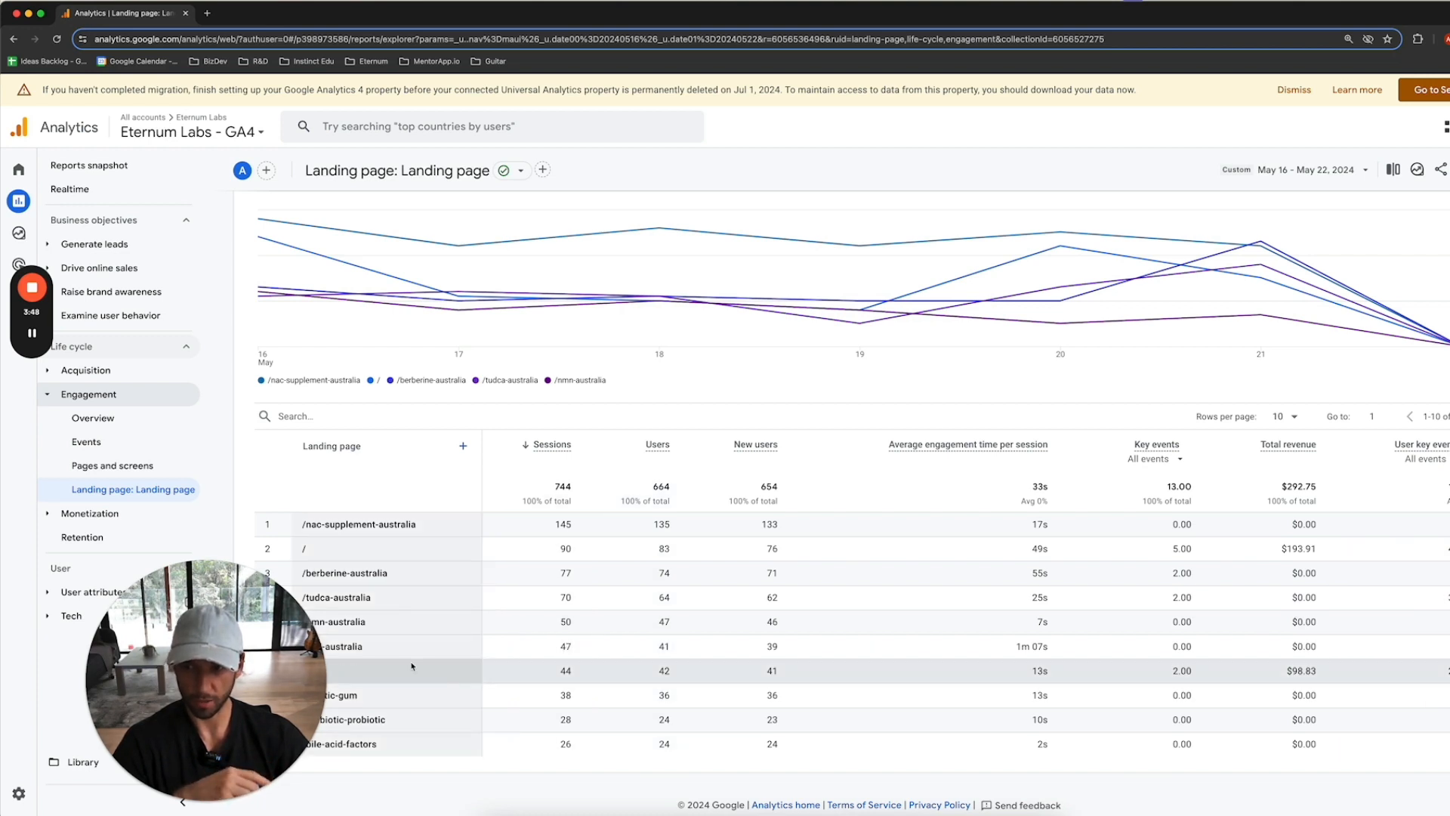
Step: Add Device category as a secondary dimension to the landing page table and show 50 rows per page
drag(273, 672, 204, 671)
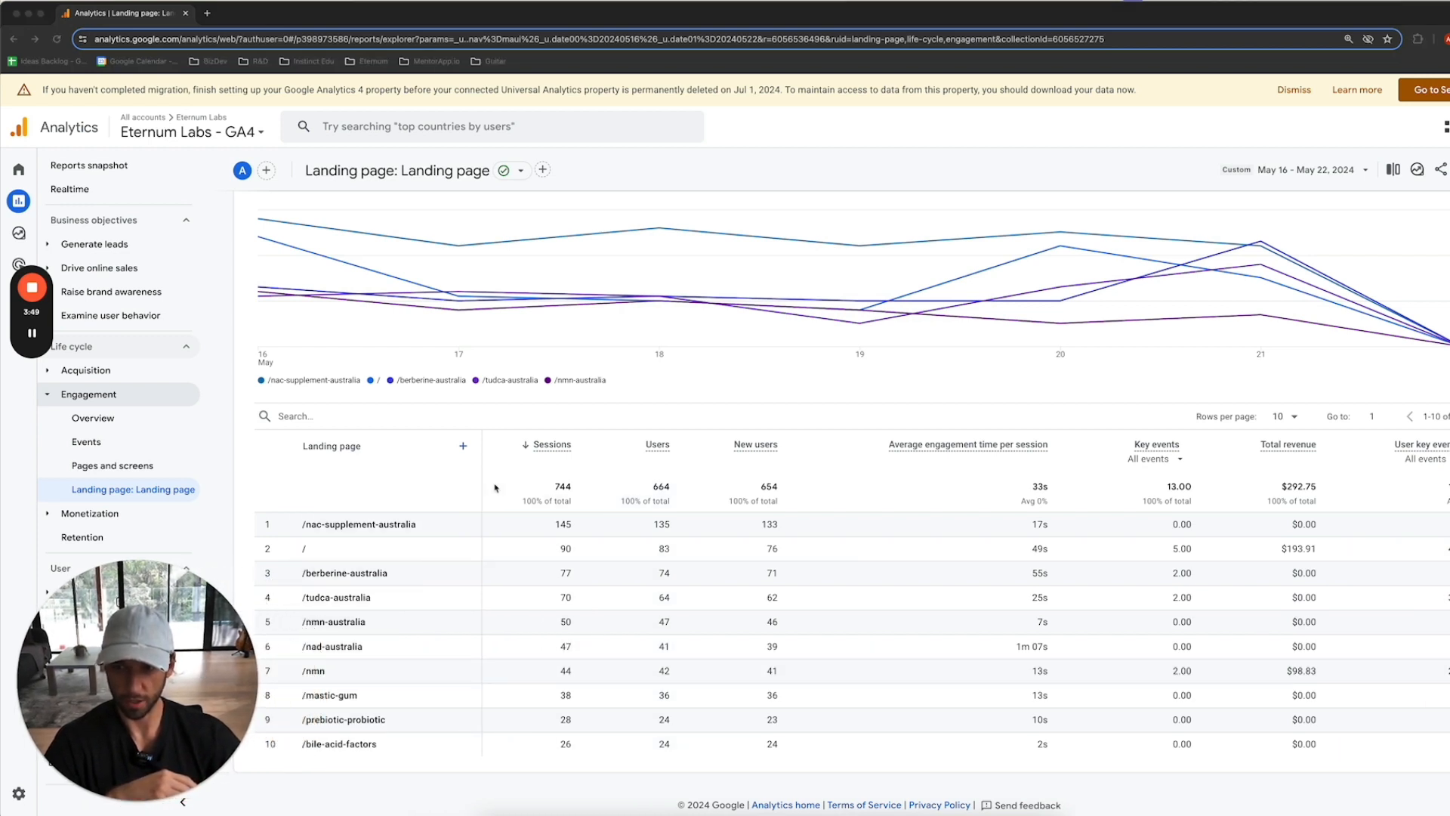
click(464, 448)
click(462, 449)
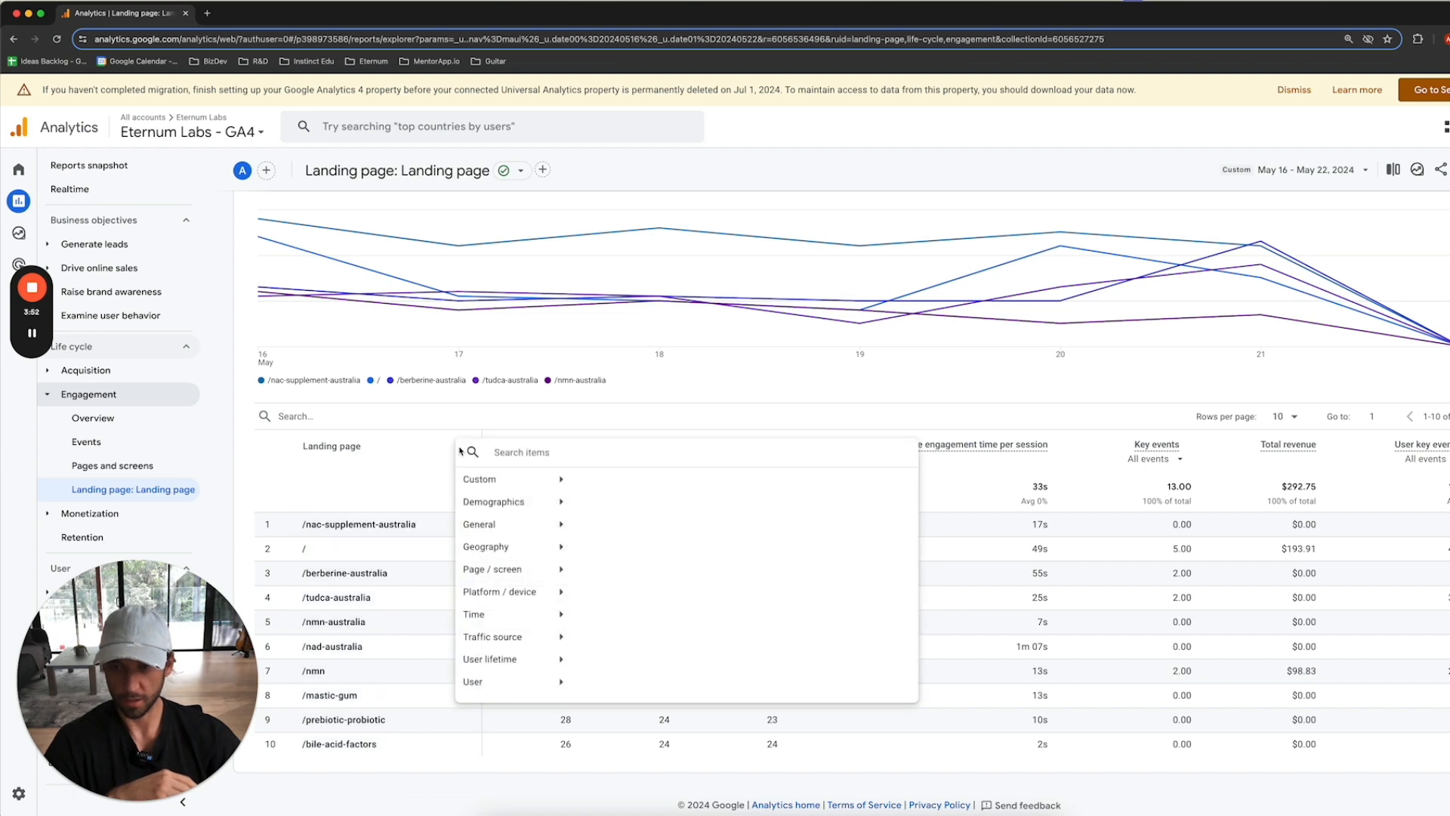
click(453, 452)
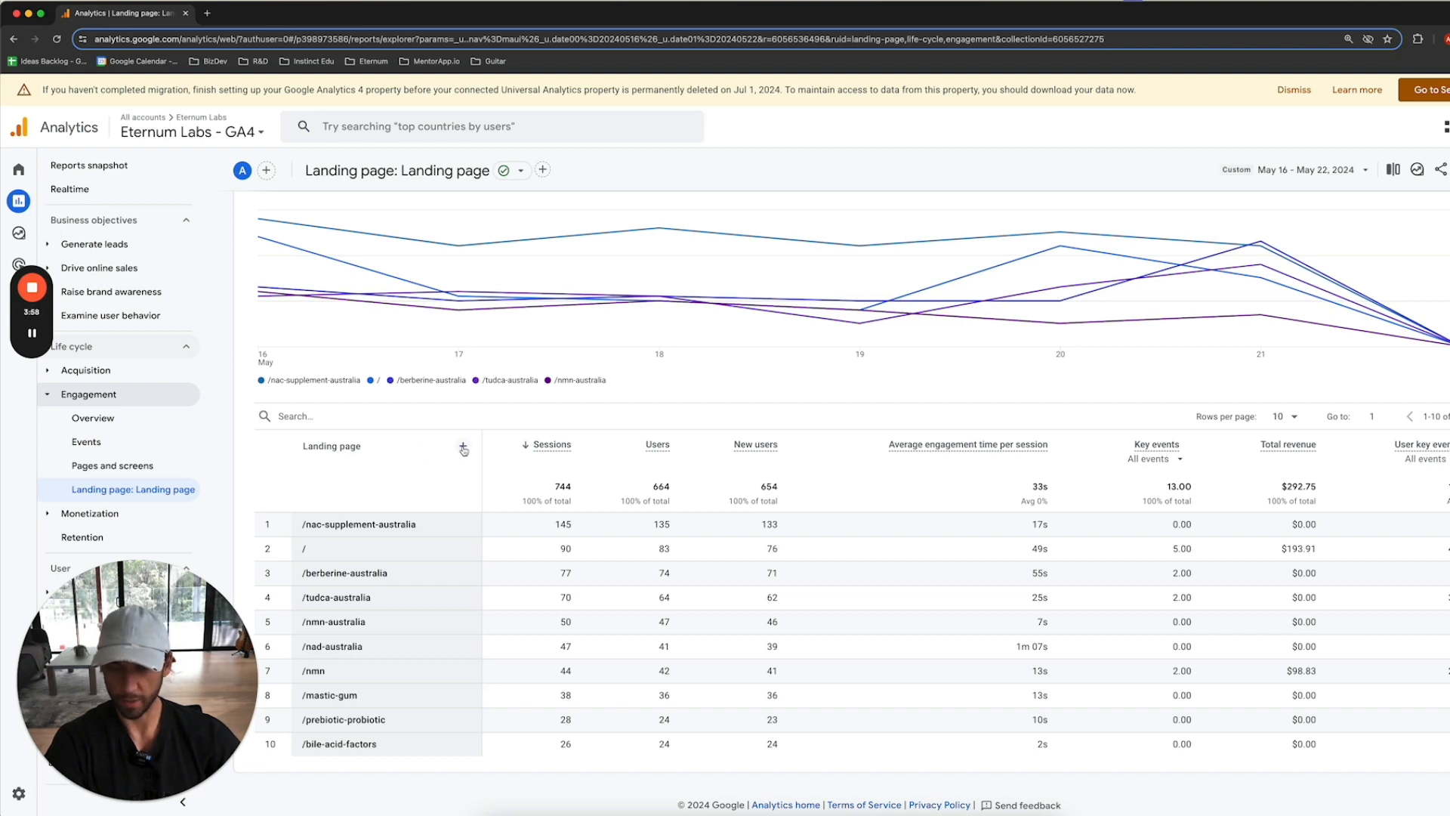
click(463, 448)
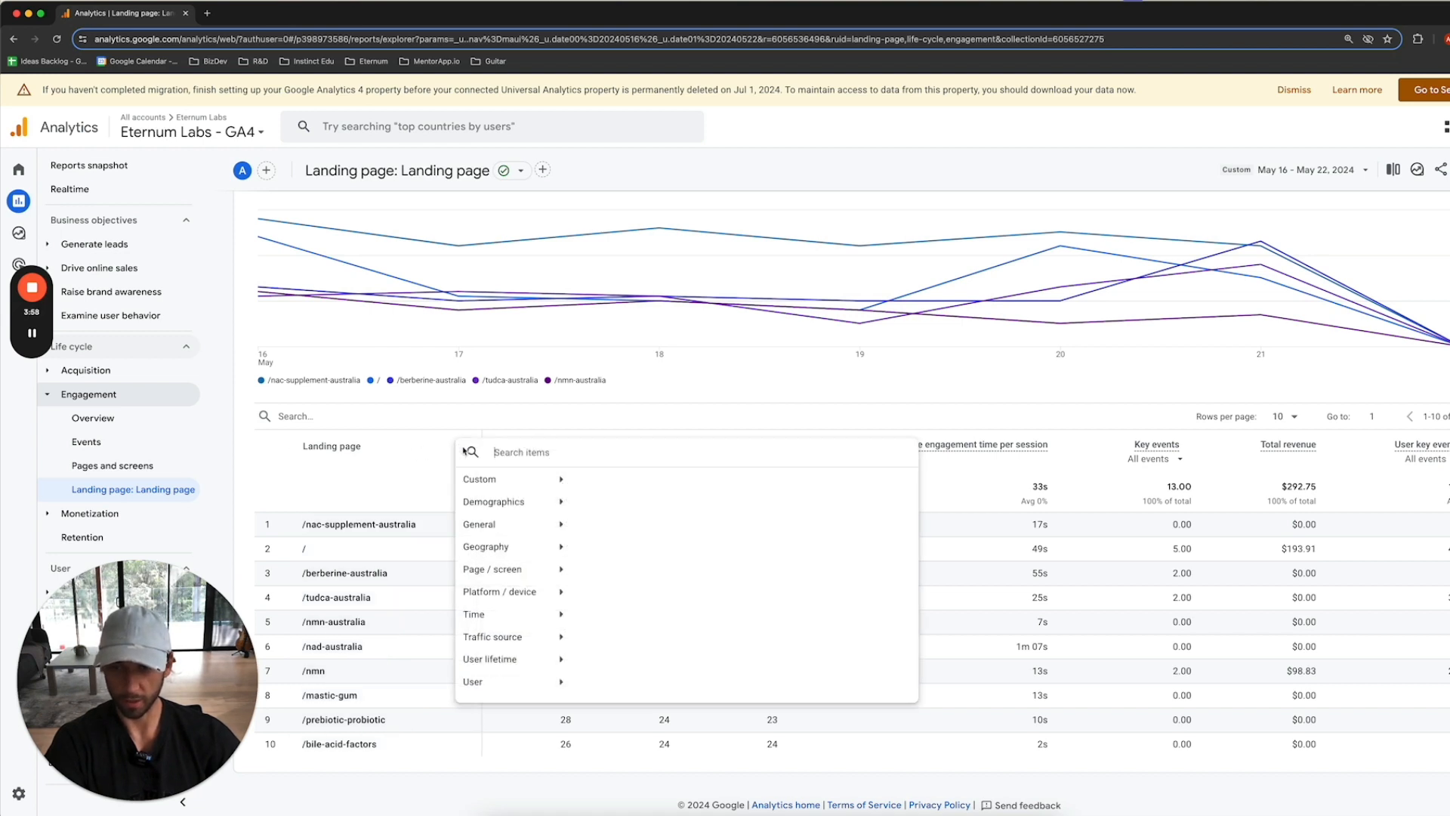
click(486, 597)
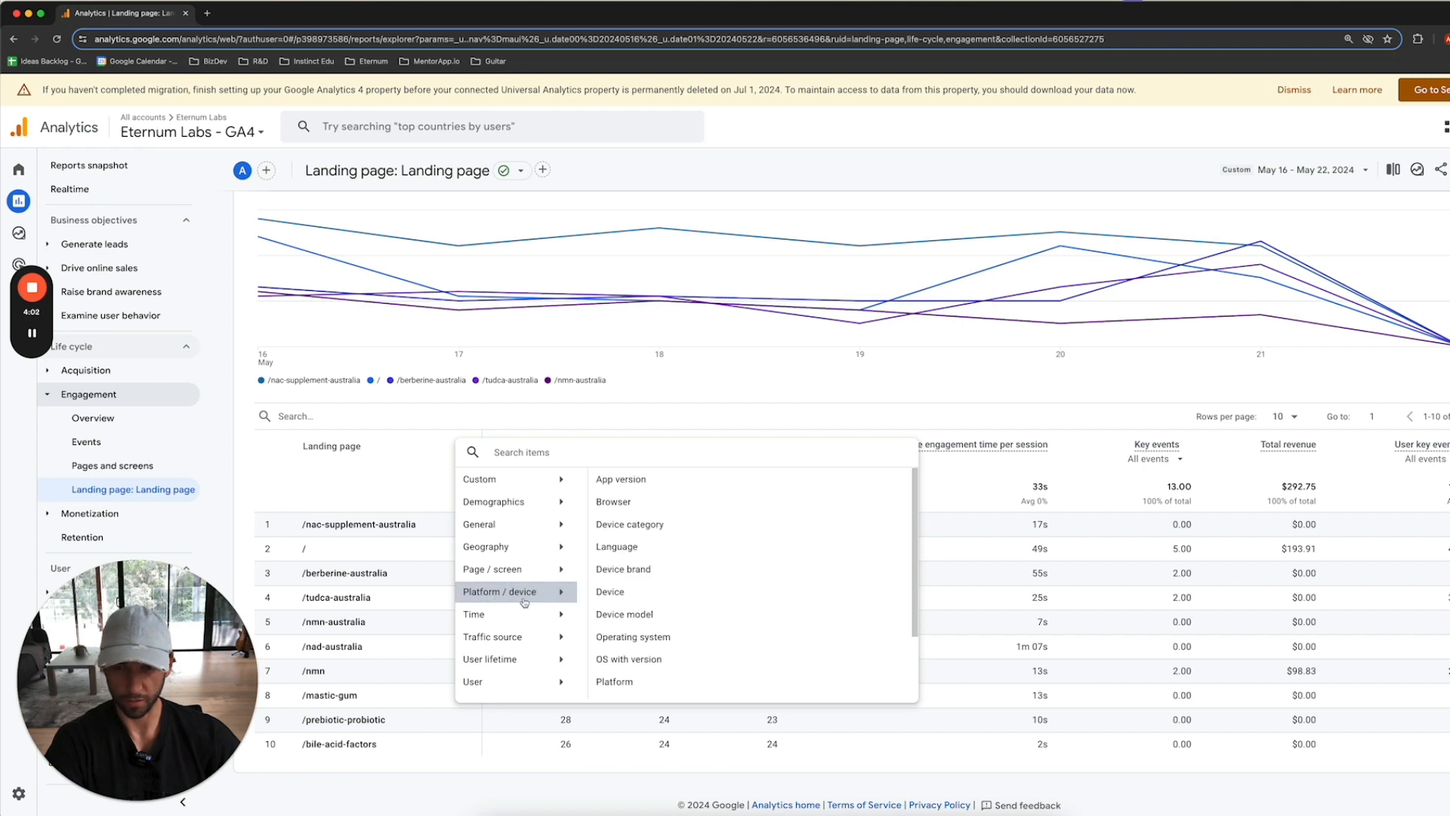
click(652, 526)
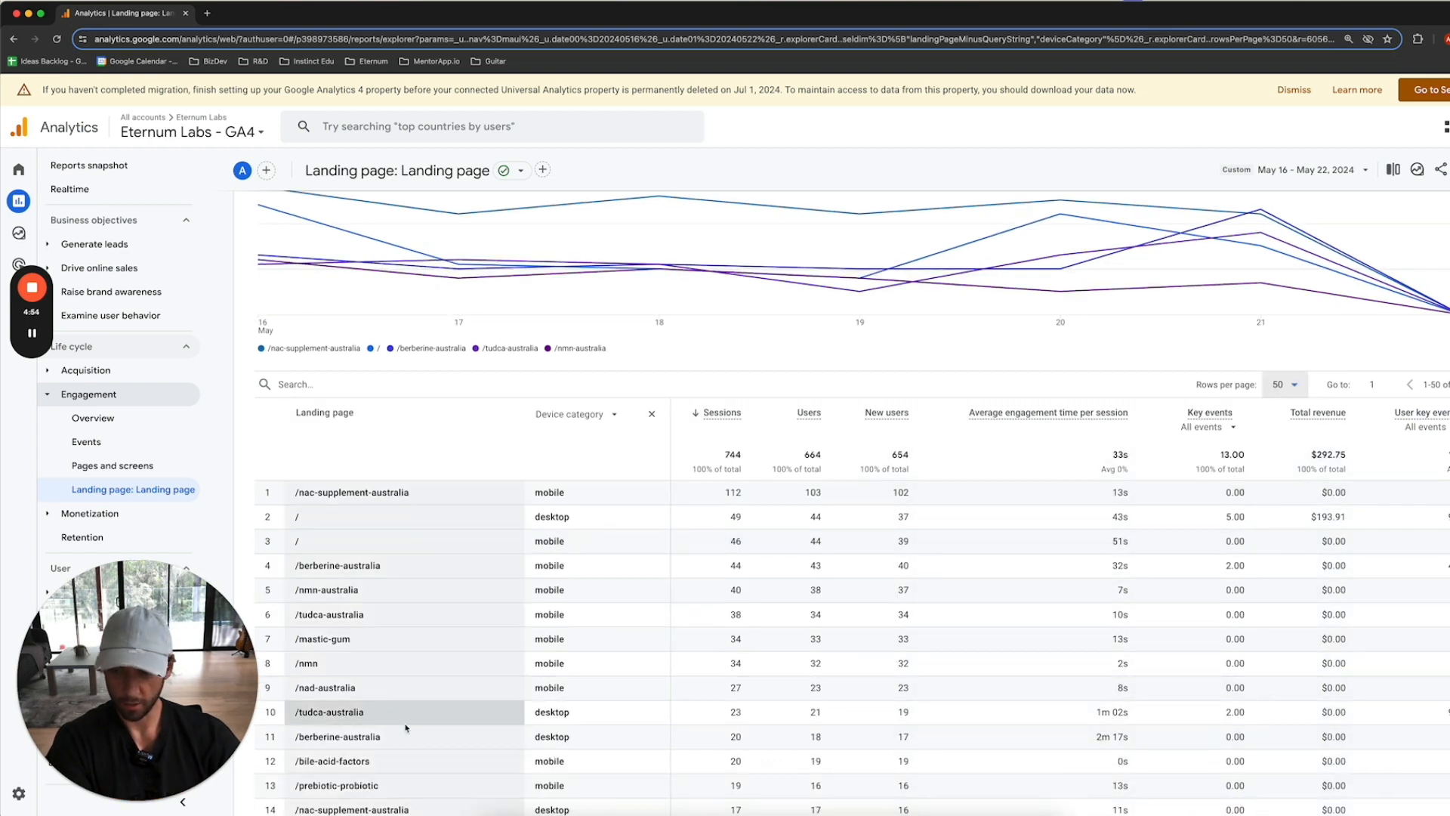
Step: Sort the landing pages by average engagement time per session, longest first, and remove the Device category dimension
scroll(401, 725, down, 1)
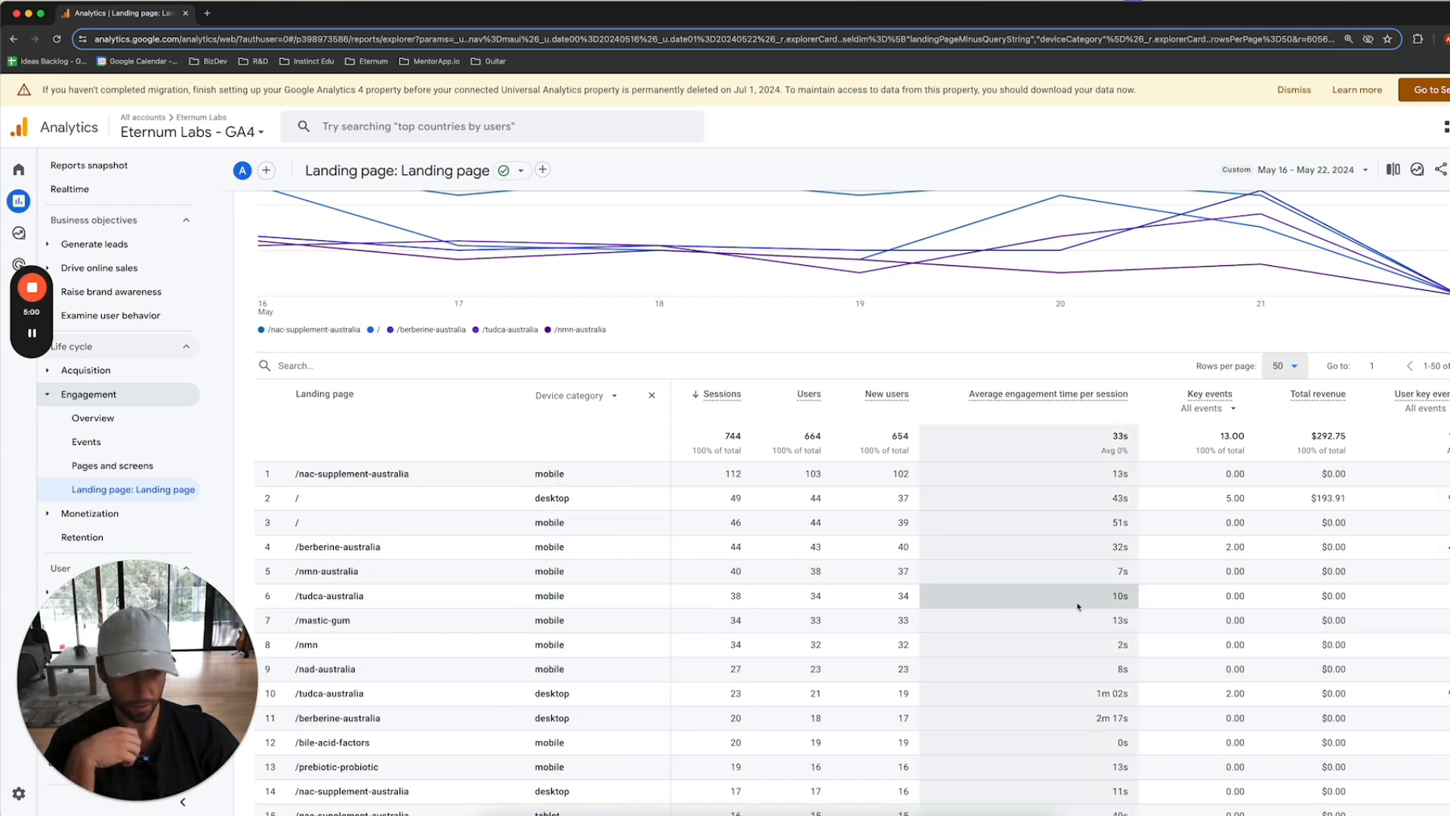
scroll(1387, 620, down, 5)
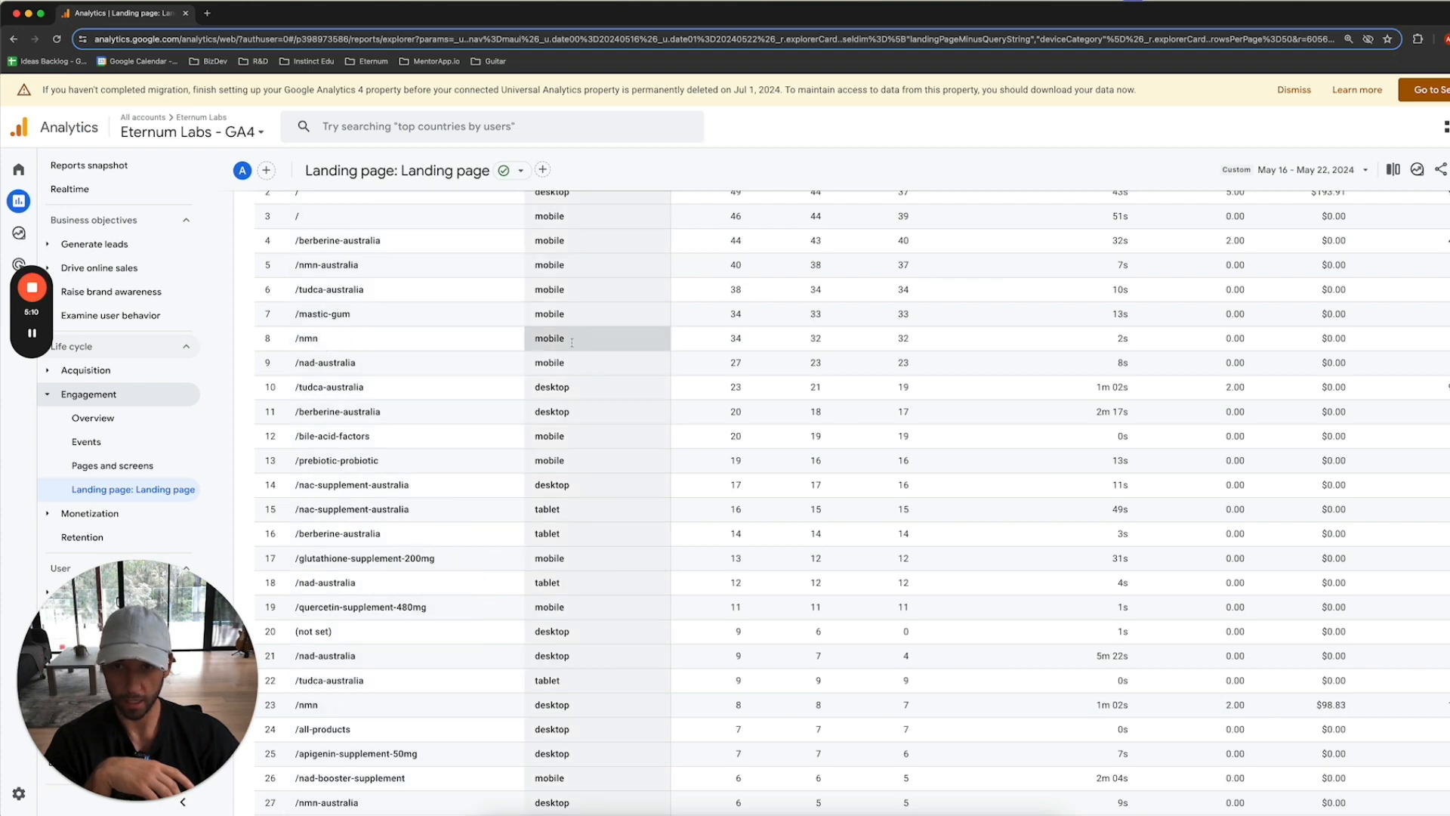
scroll(1322, 408, up, 5)
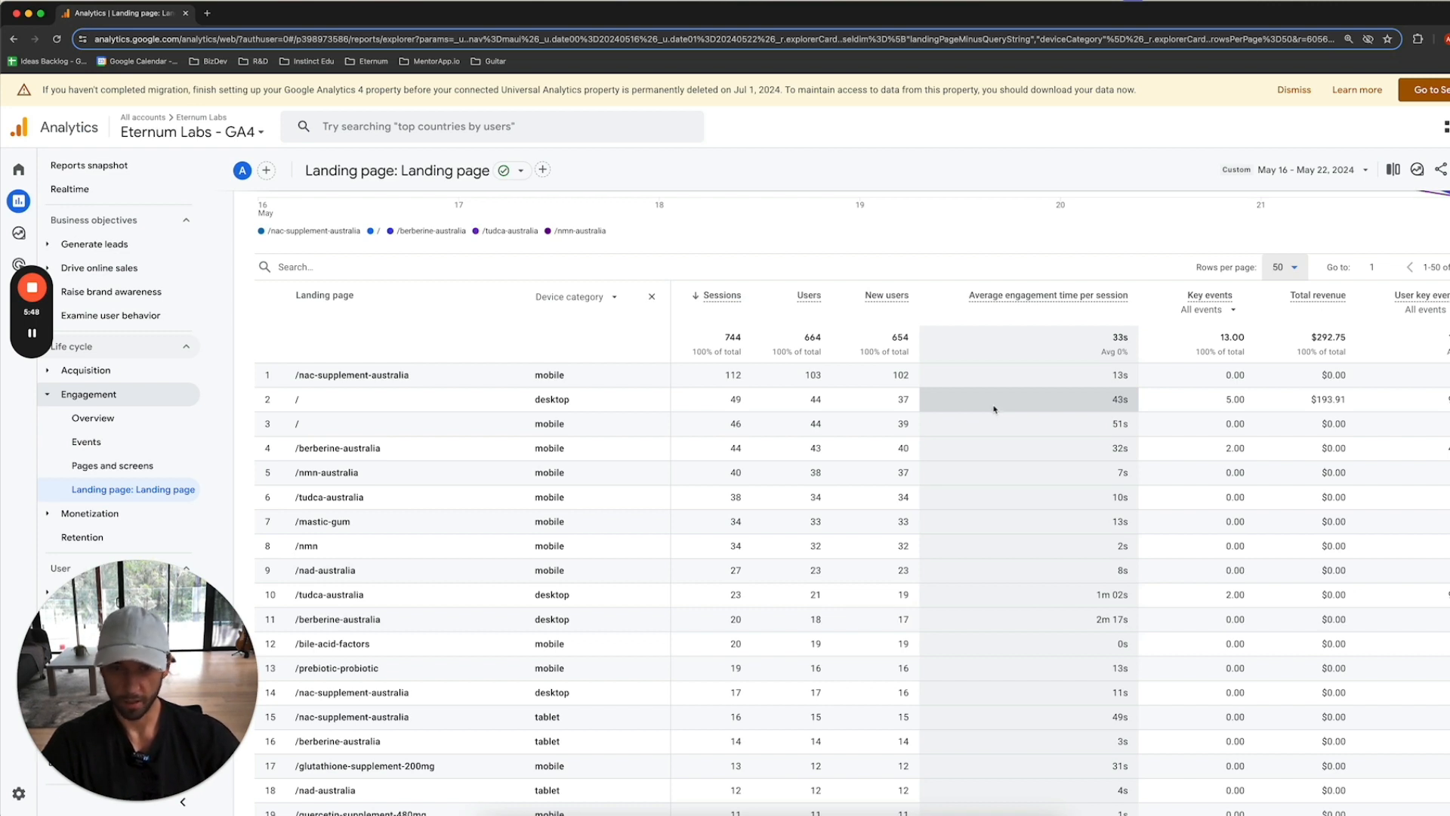
scroll(999, 411, down, 1)
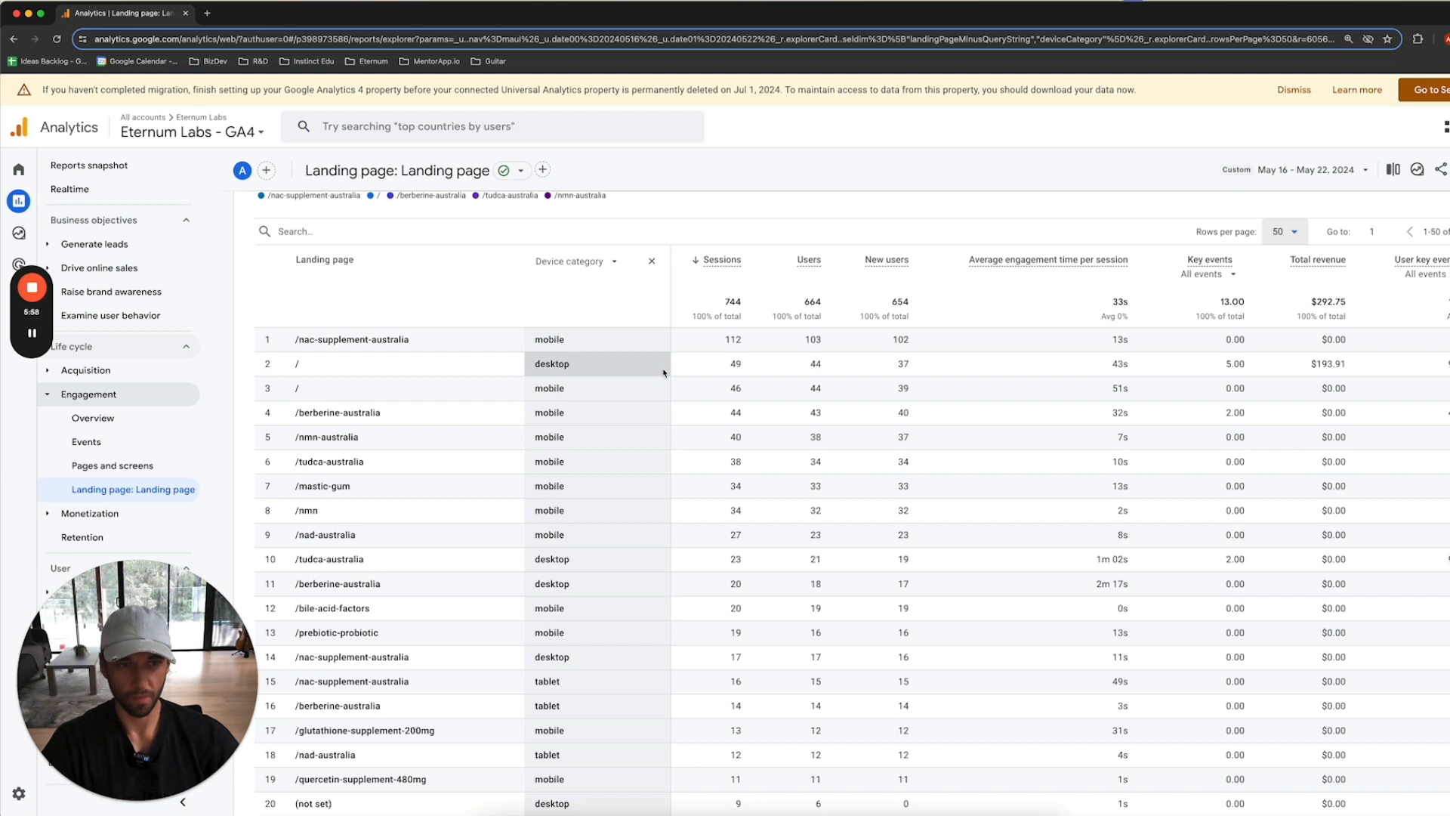
scroll(664, 378, down, 1)
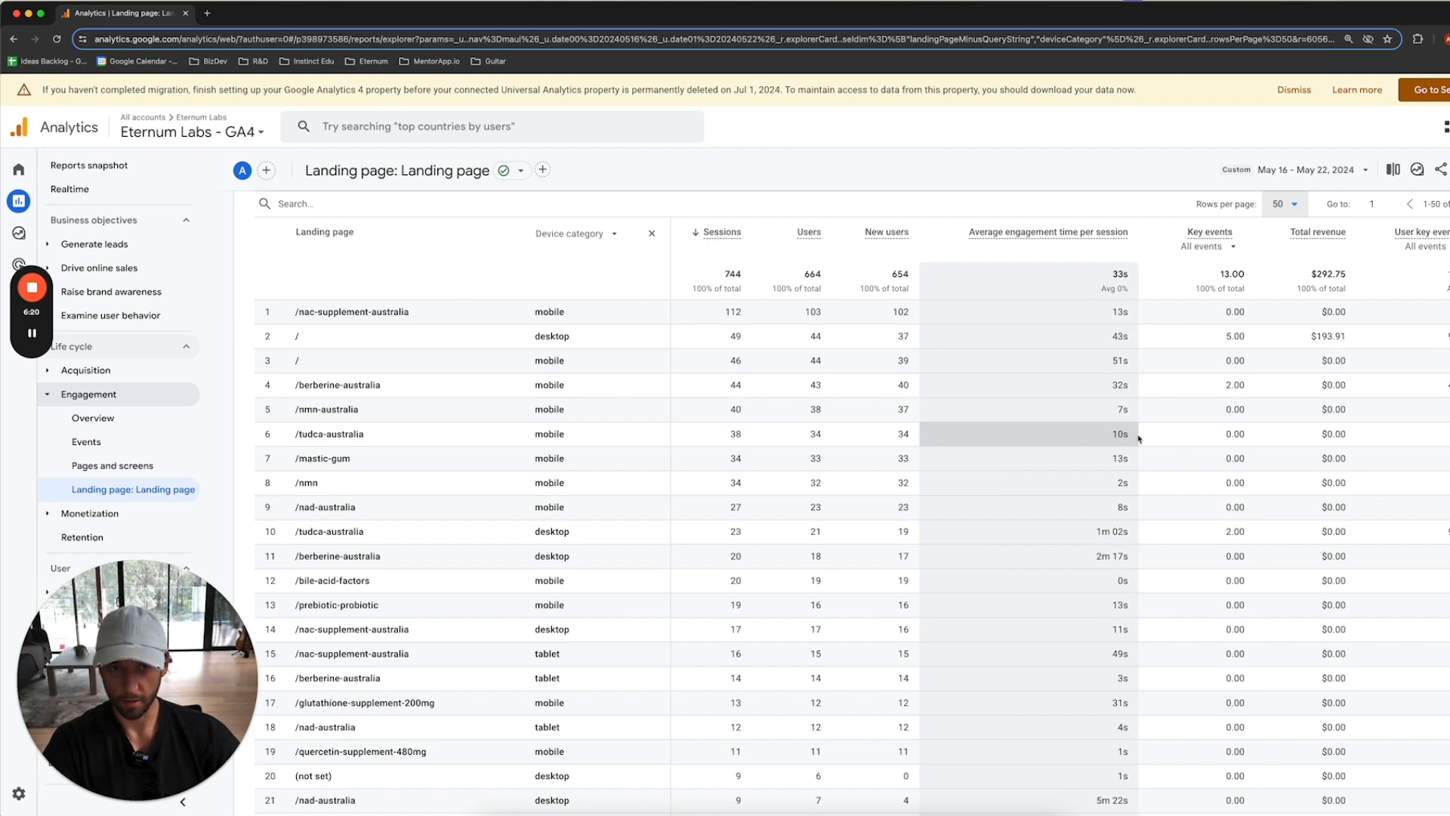
click(980, 250)
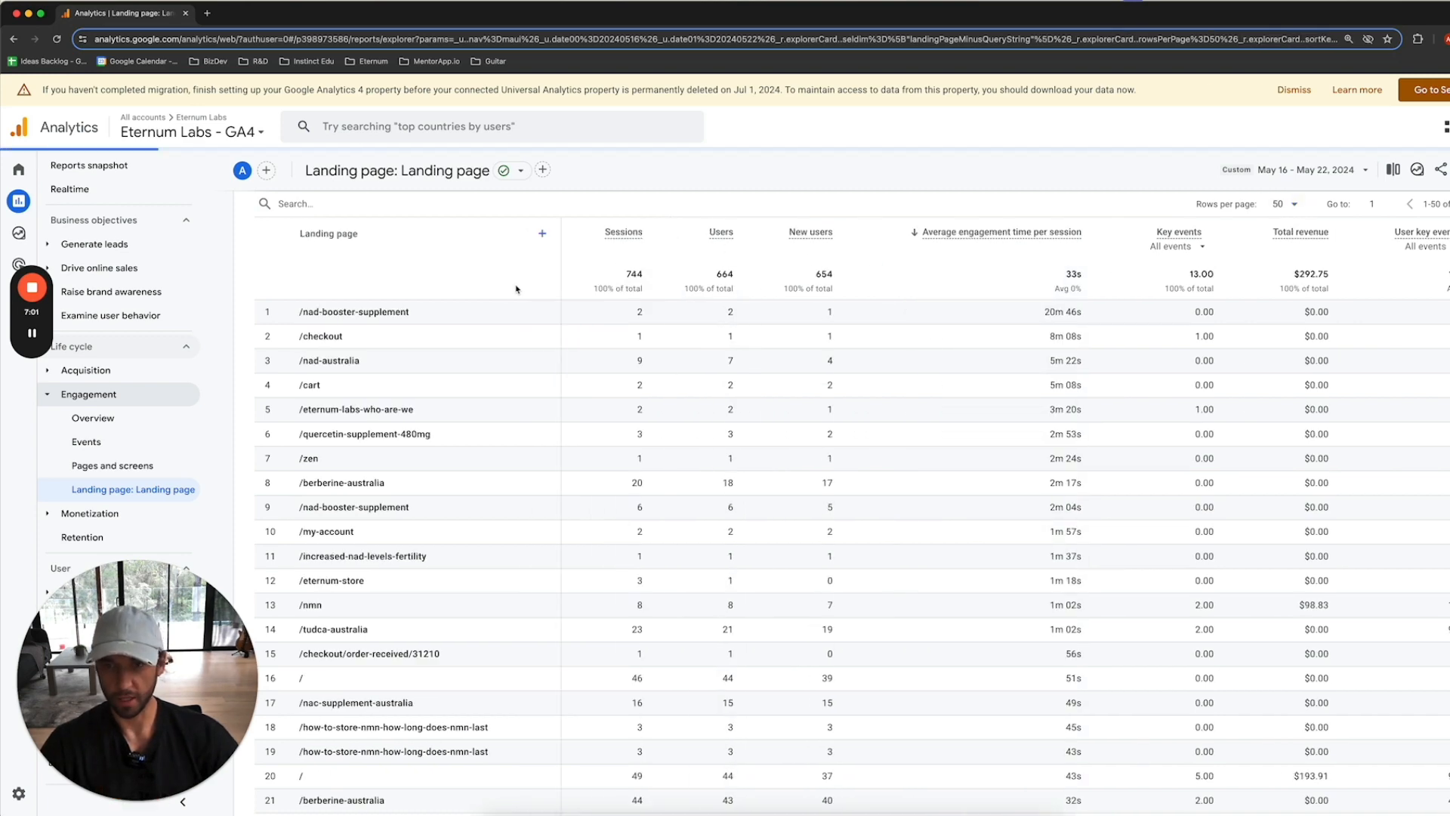
Step: Examine the average engagement time per session of every landing page, from the longest to the shortest
scroll(518, 321, up, 3)
scroll(520, 326, up, 2)
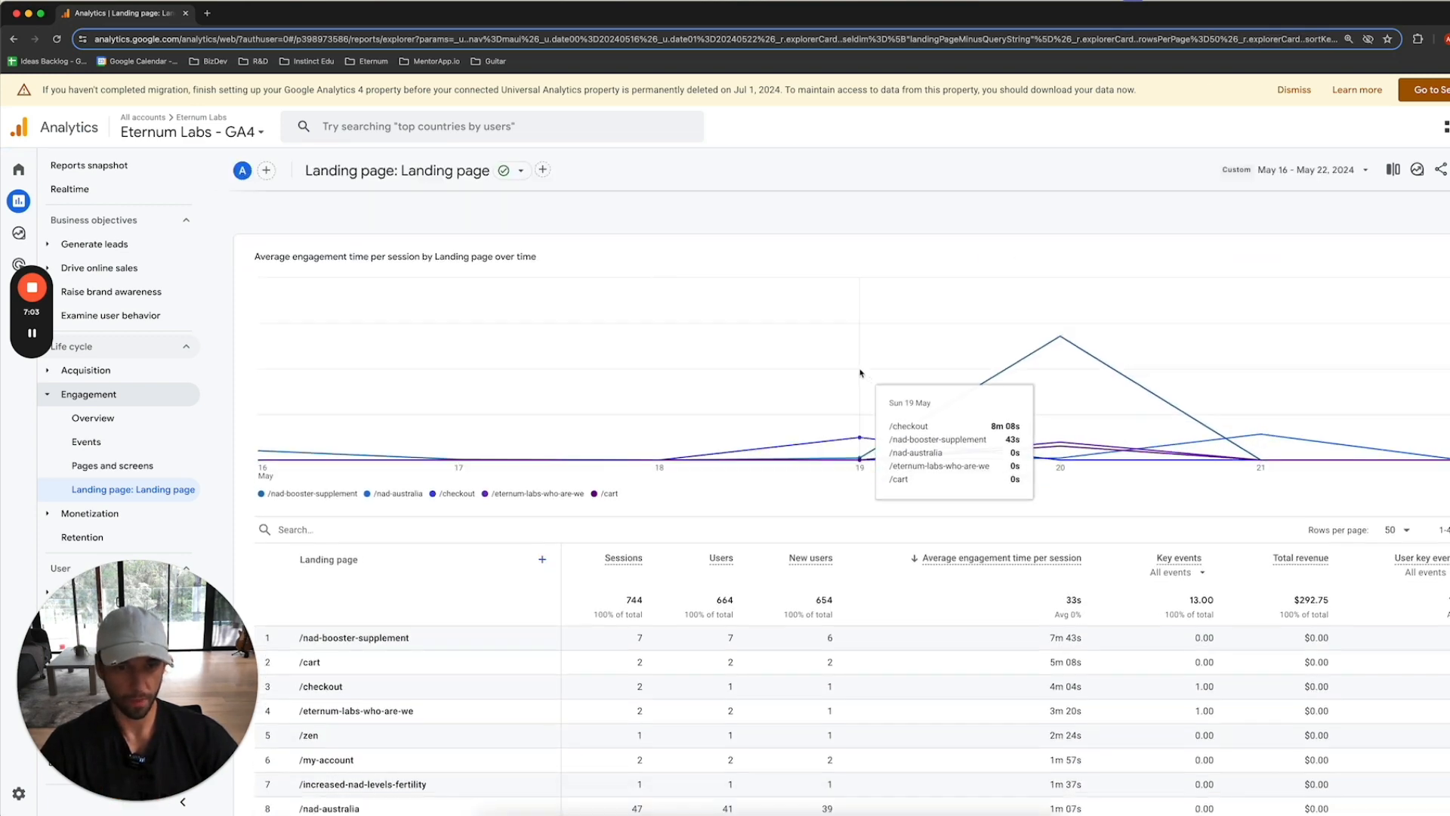
scroll(862, 374, down, 2)
scroll(918, 449, down, 1)
scroll(917, 449, down, 2)
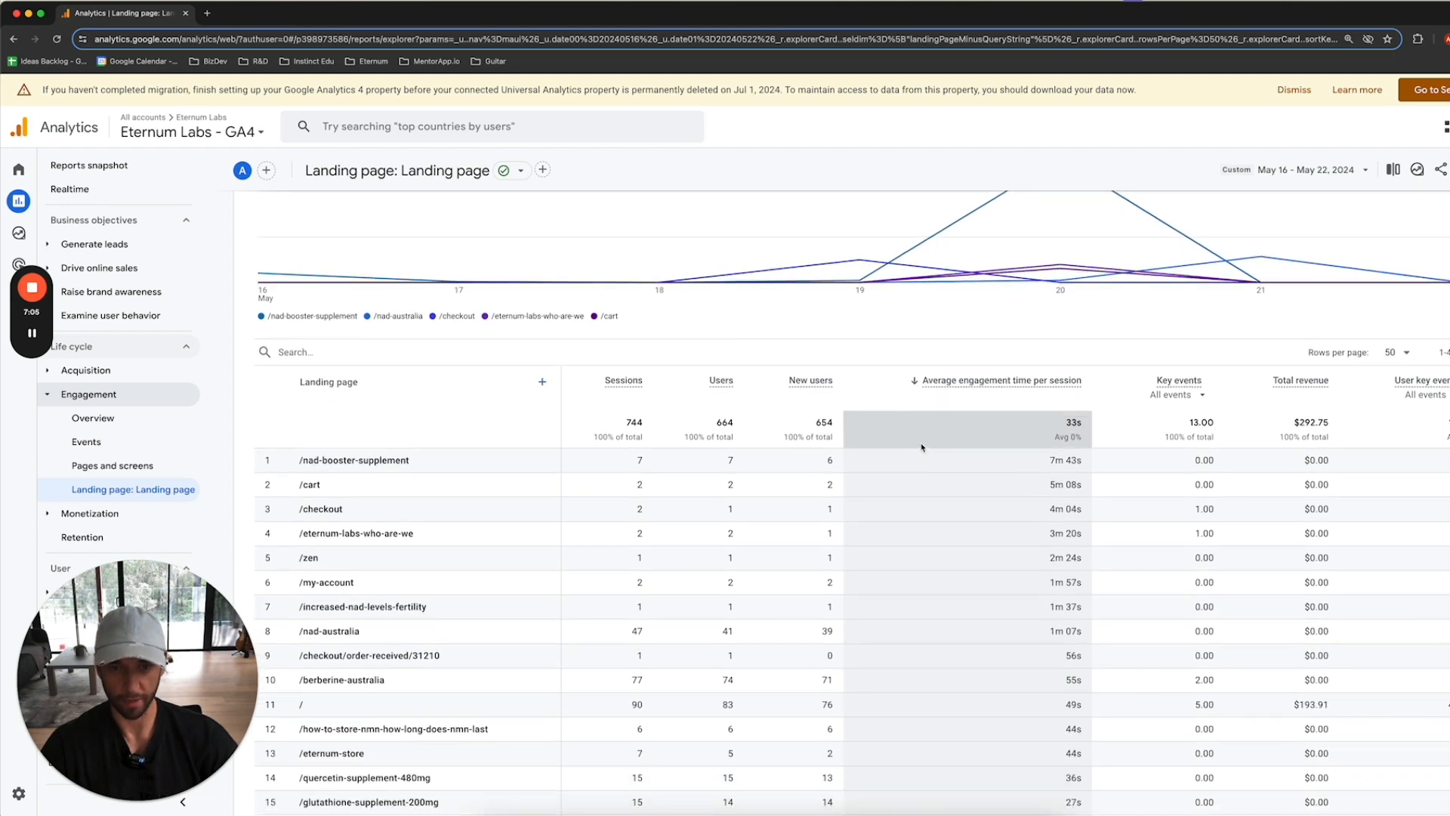
scroll(954, 520, down, 1)
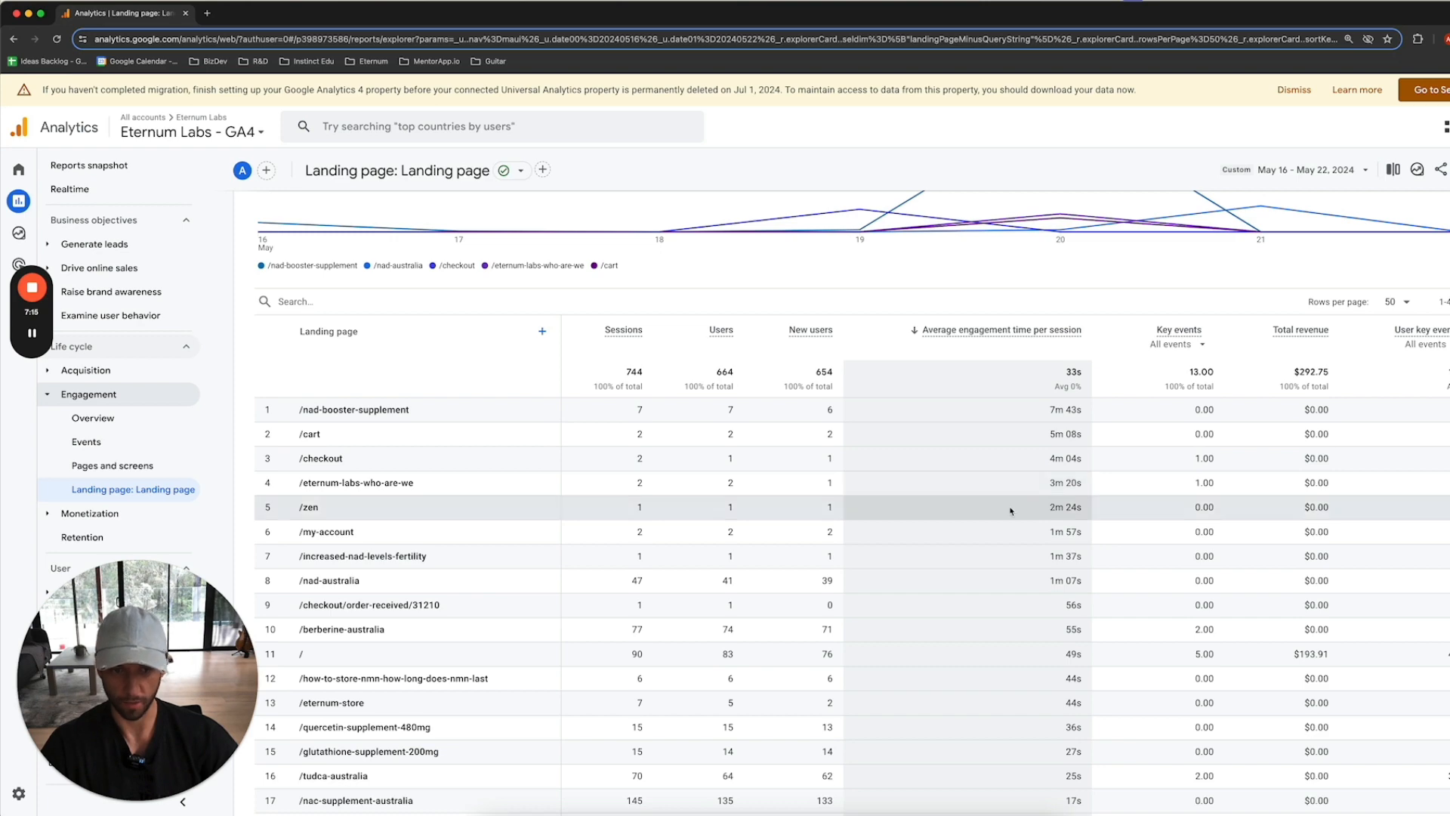
scroll(1003, 541, down, 1)
scroll(995, 544, down, 1)
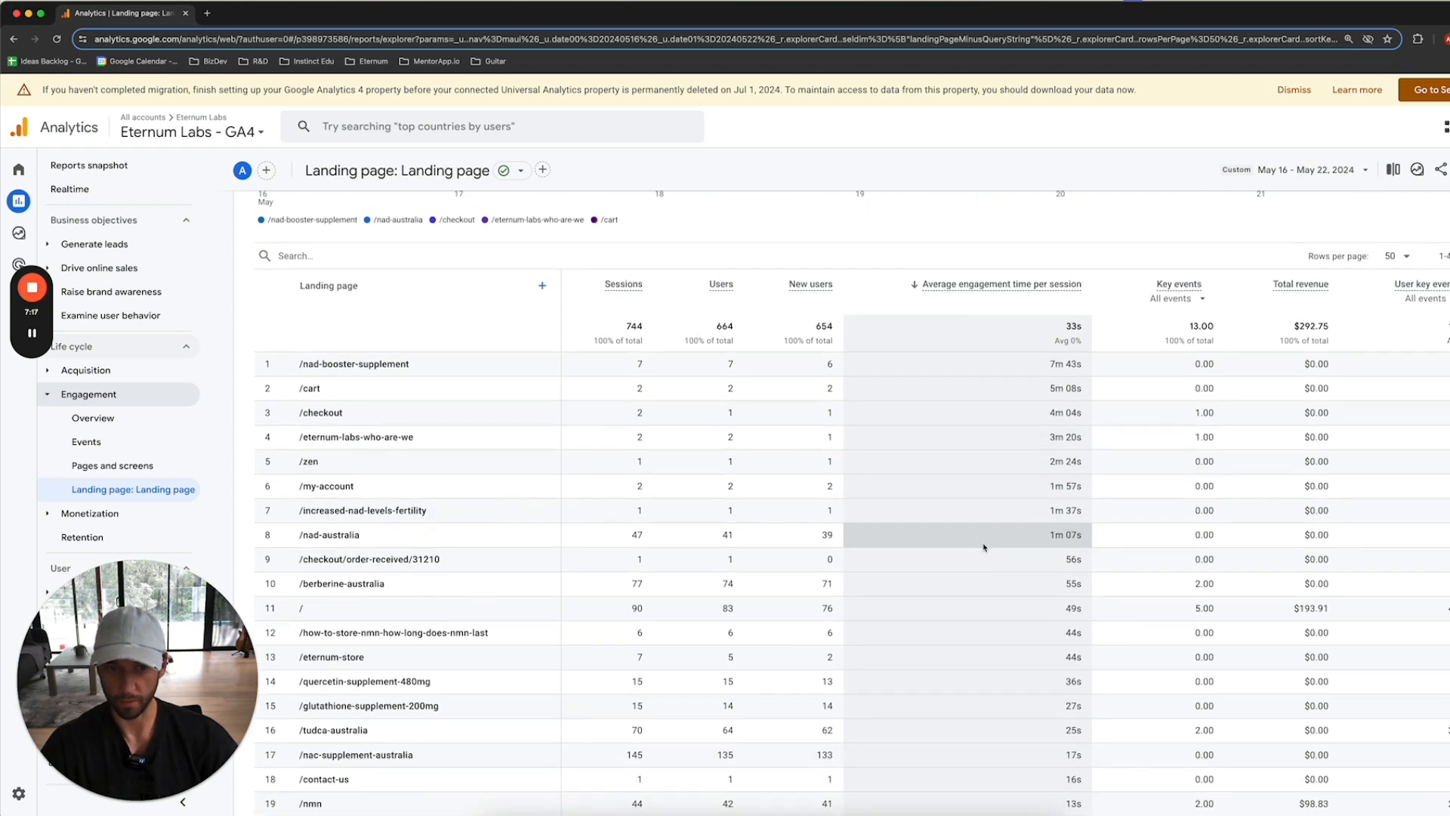
scroll(1001, 543, down, 5)
scroll(1003, 543, down, 8)
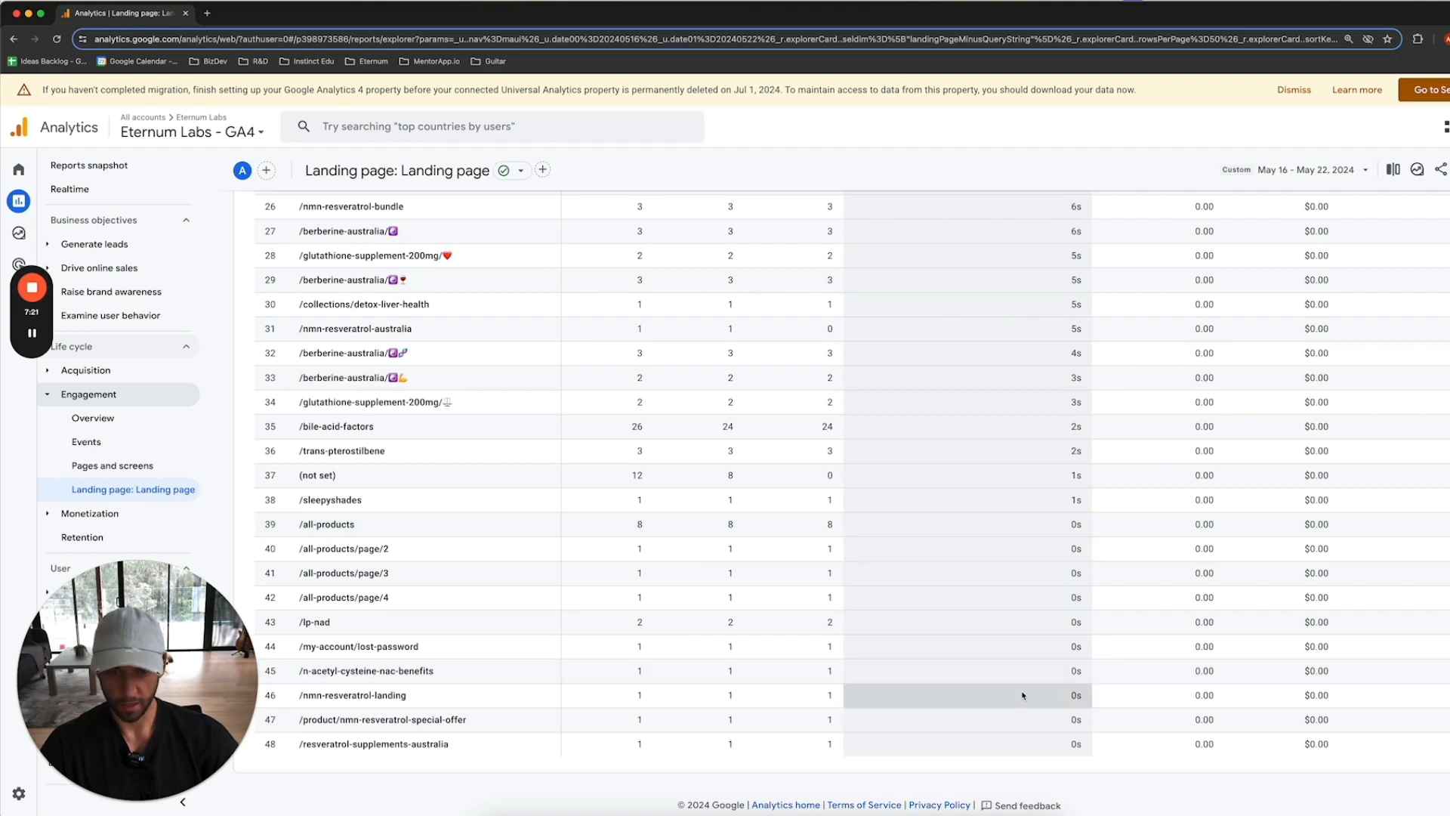
scroll(1028, 691, up, 1)
scroll(1017, 661, up, 1)
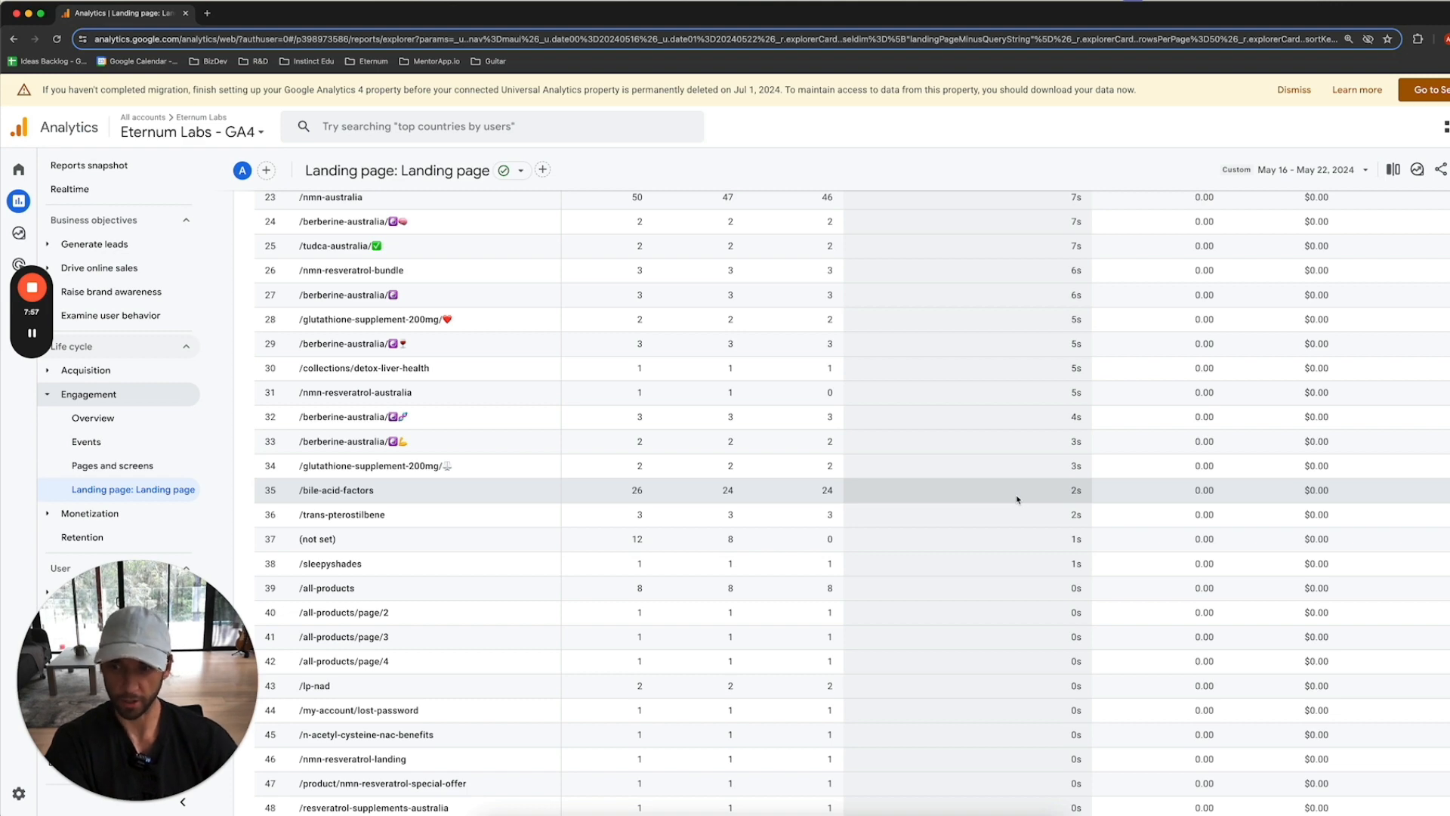
scroll(877, 496, up, 2)
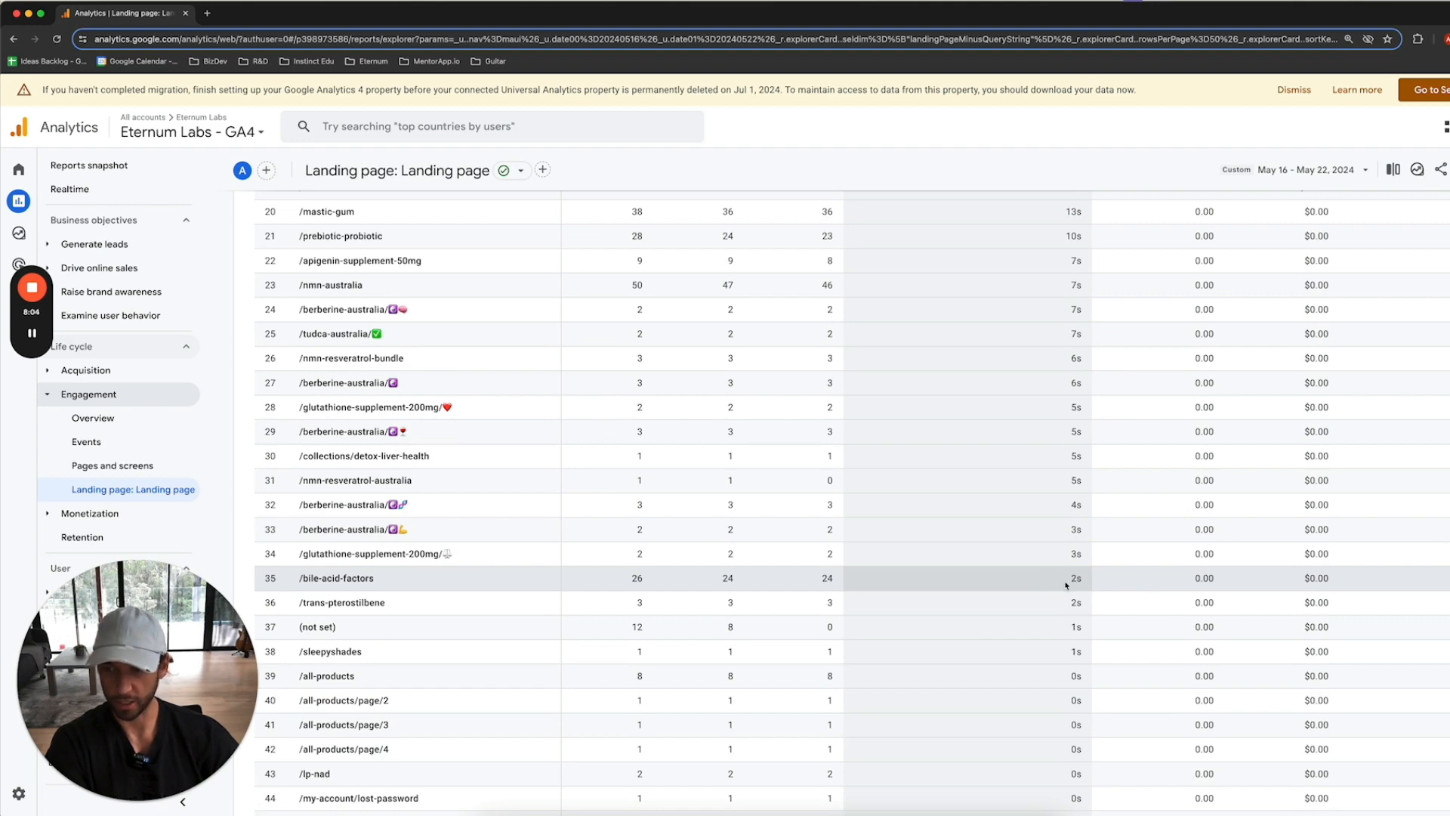
scroll(1072, 583, up, 10)
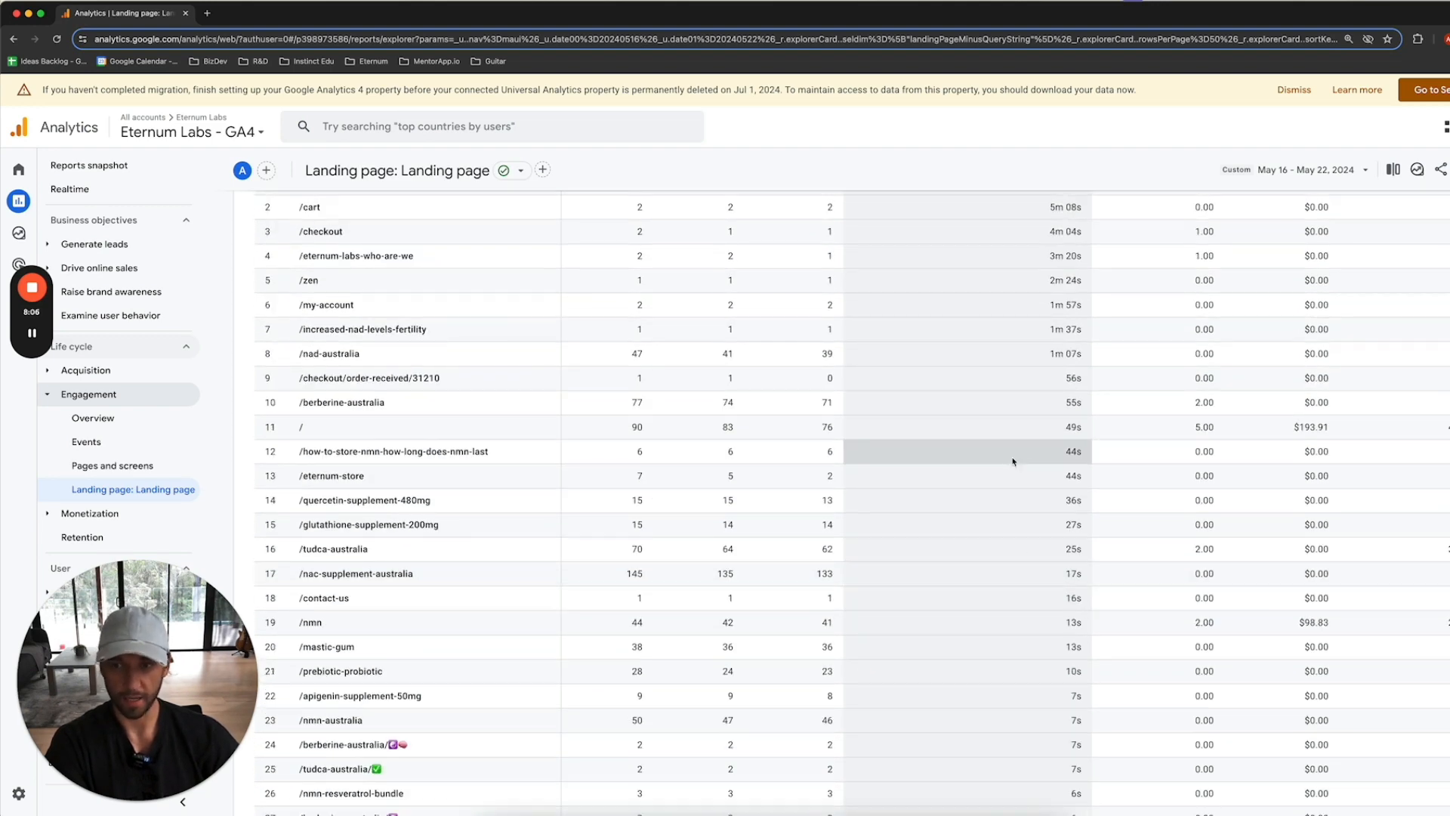
scroll(1013, 462, up, 3)
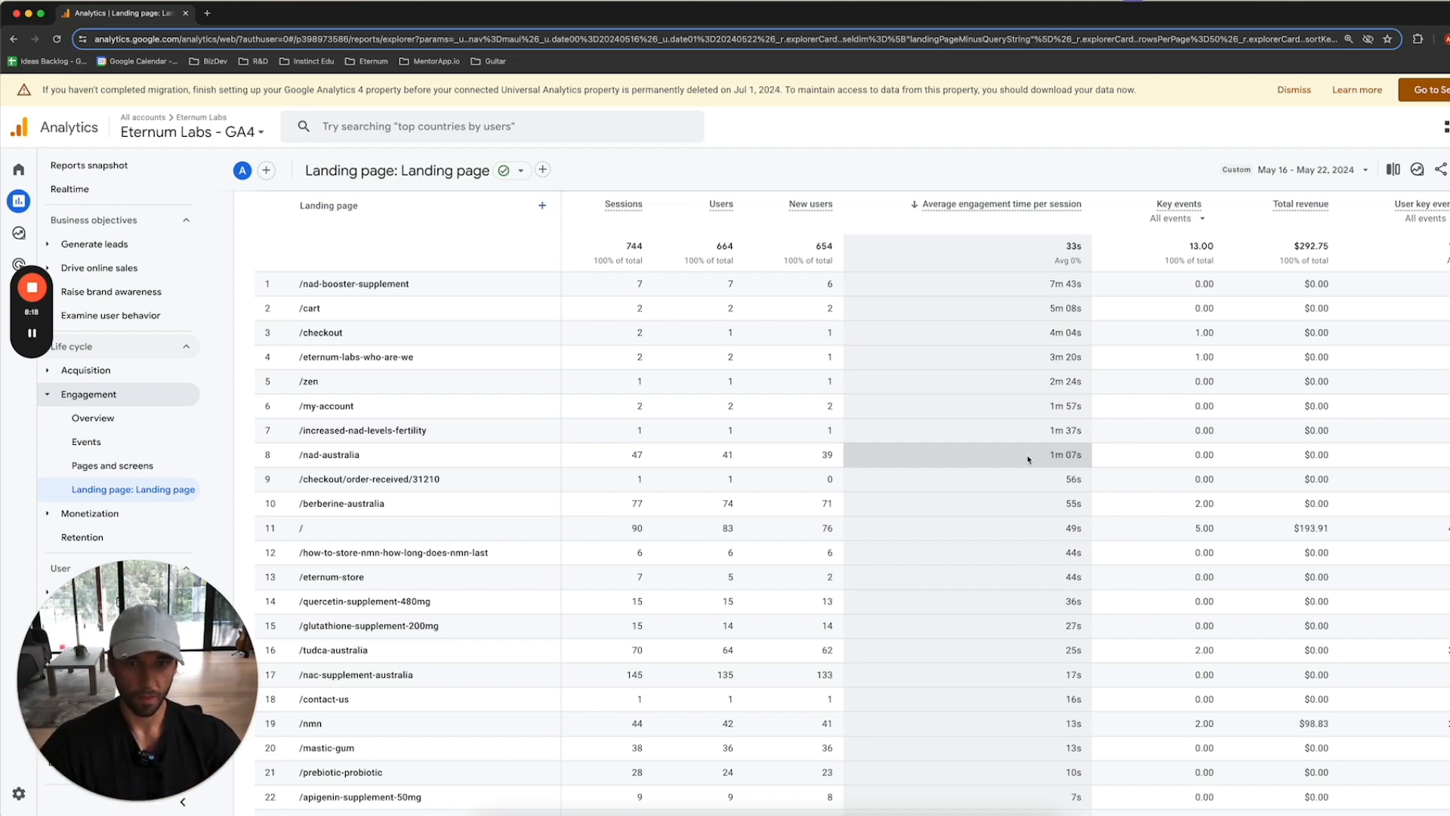
Step: Split the landing pages sorted by engagement time by Device category again and review the engagement time per device
click(541, 205)
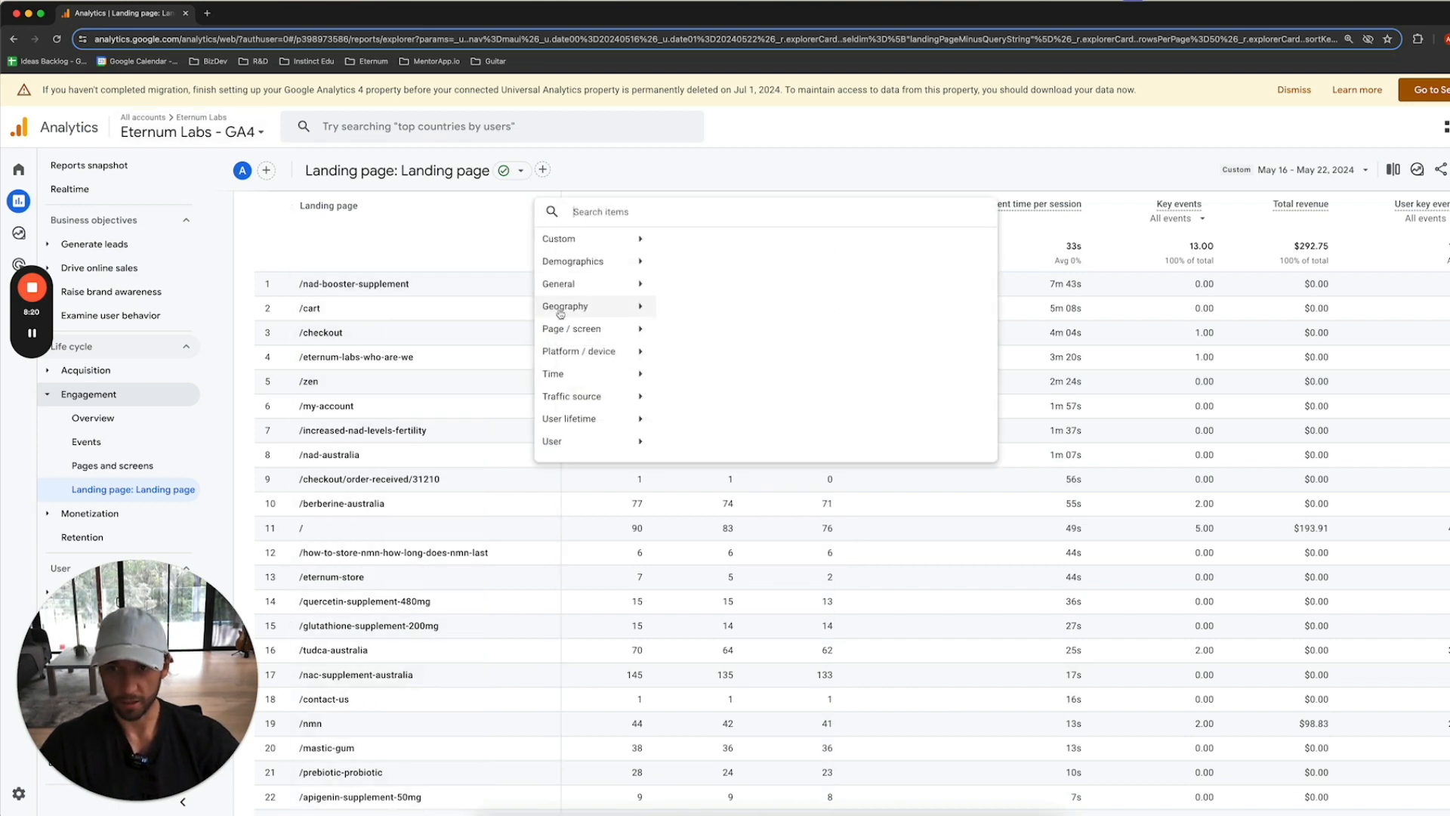
mouse_move(597, 351)
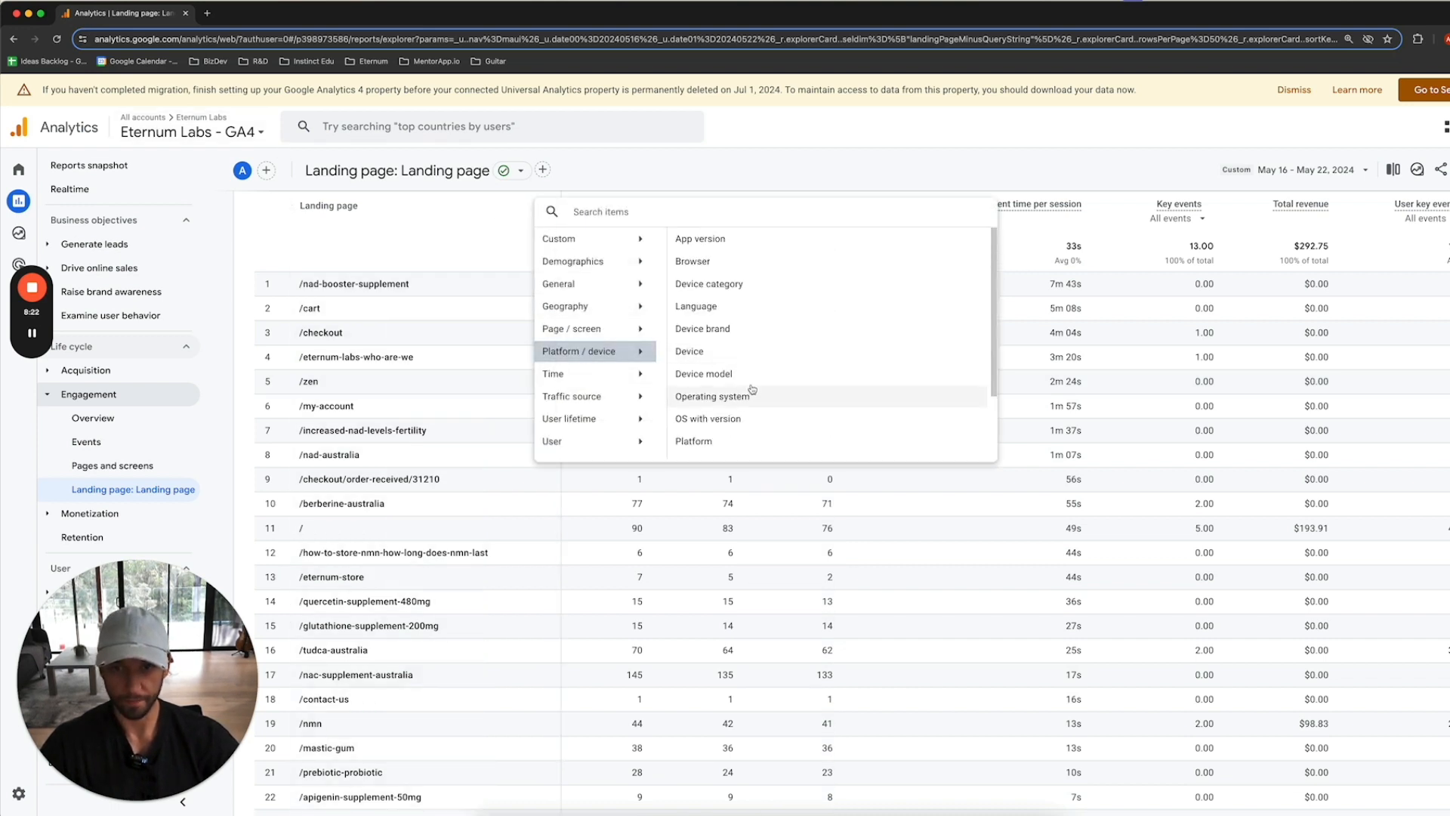
click(753, 283)
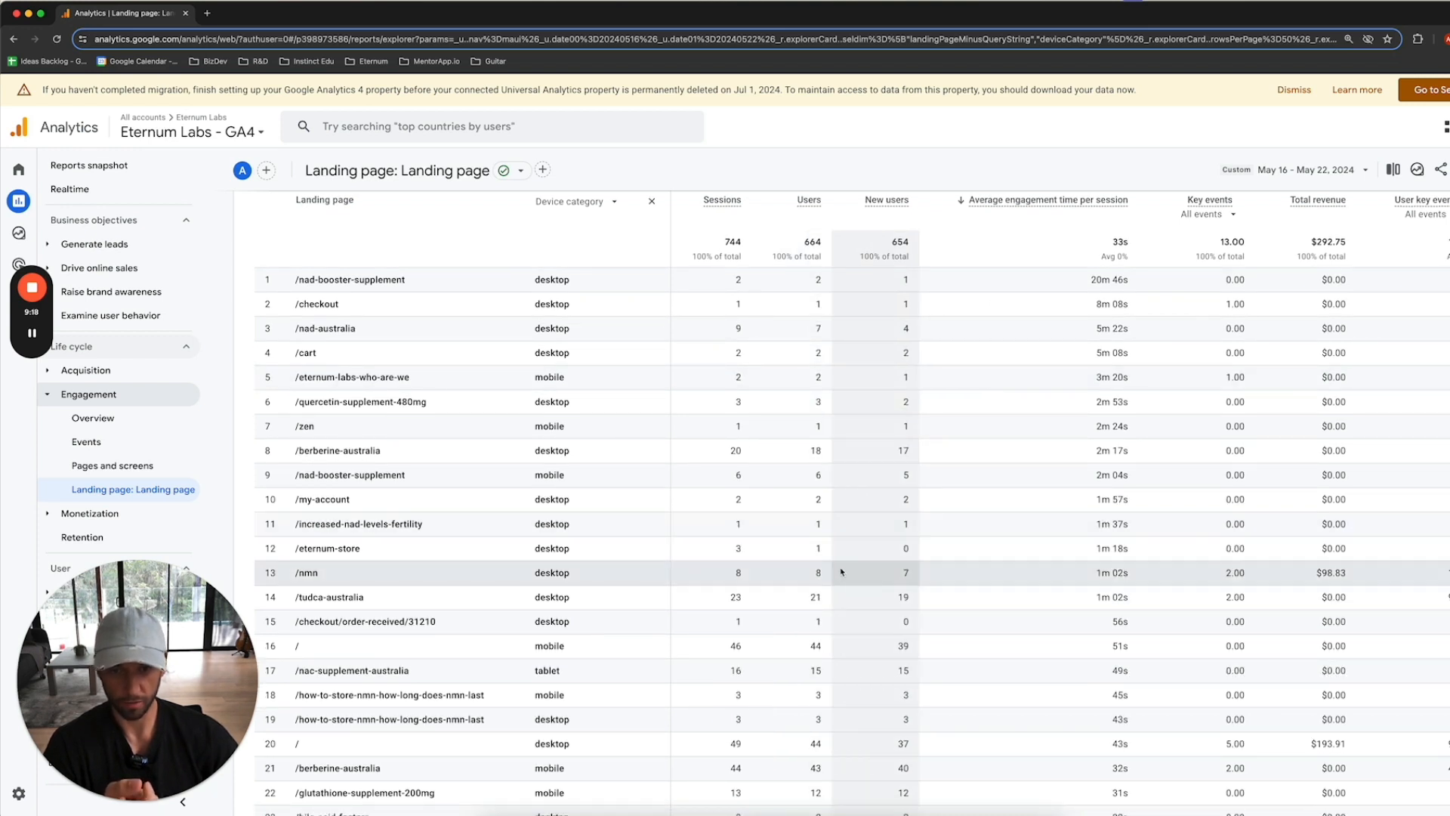
scroll(814, 621, down, 1)
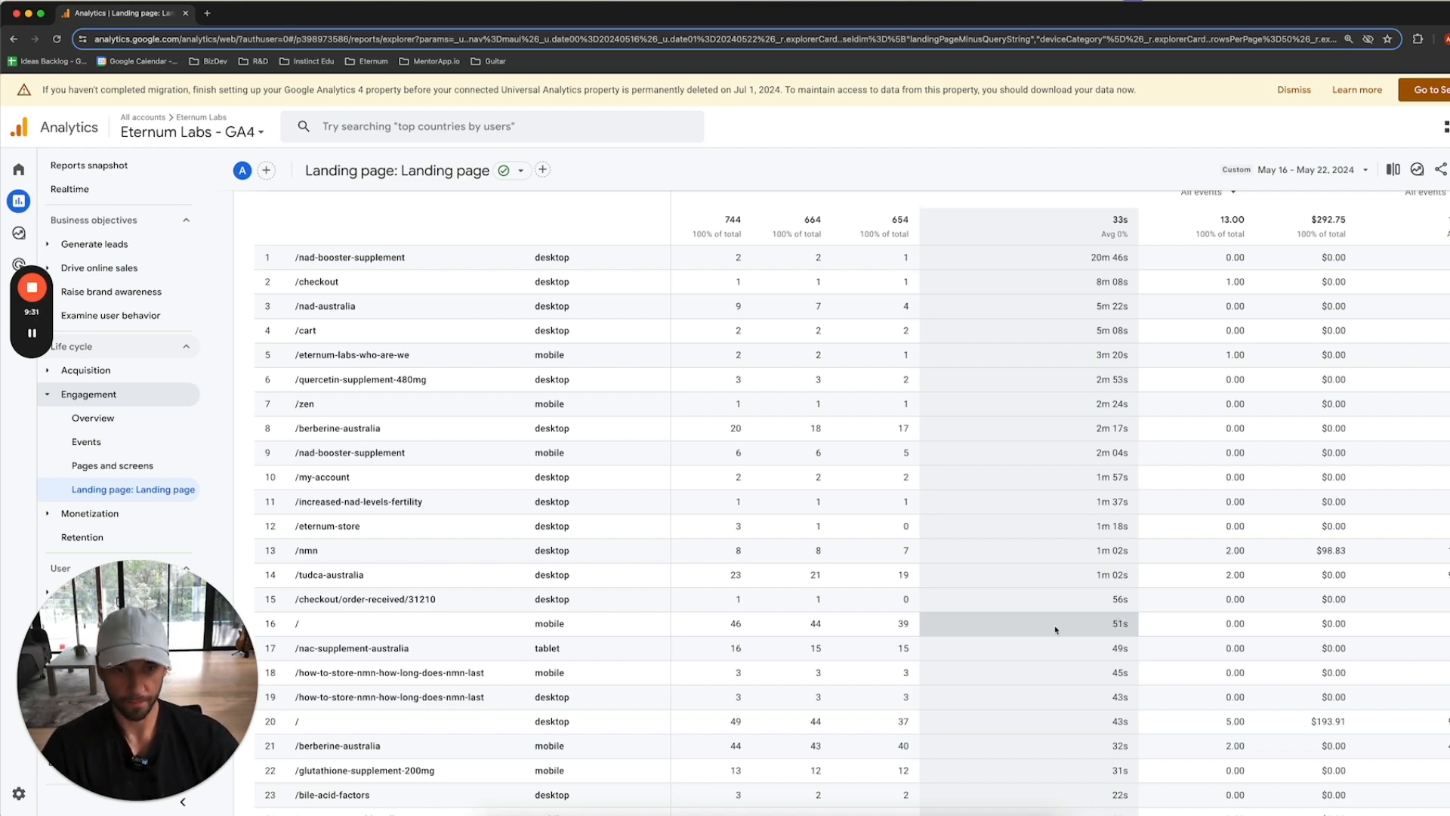
scroll(1042, 629, down, 1)
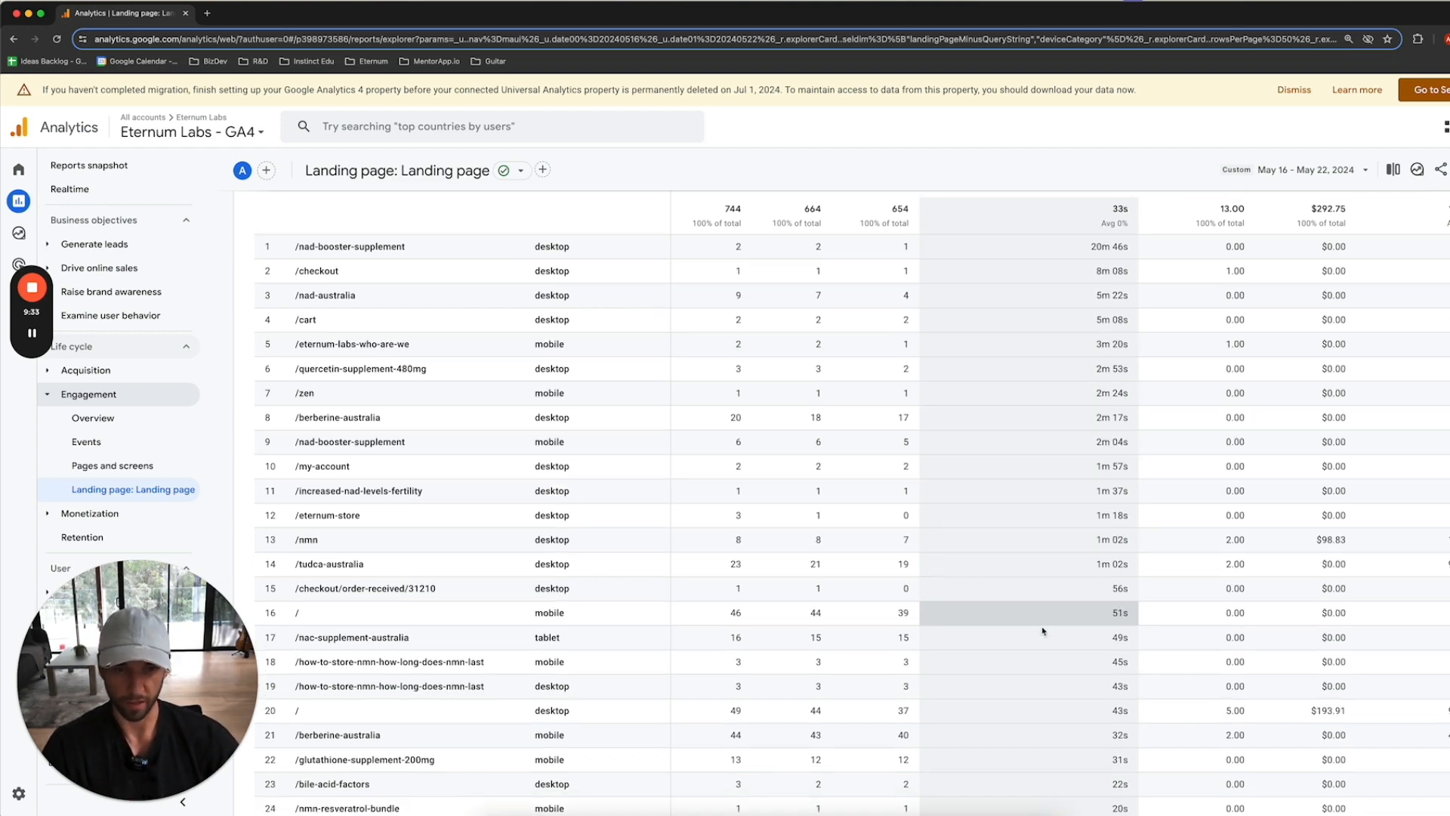